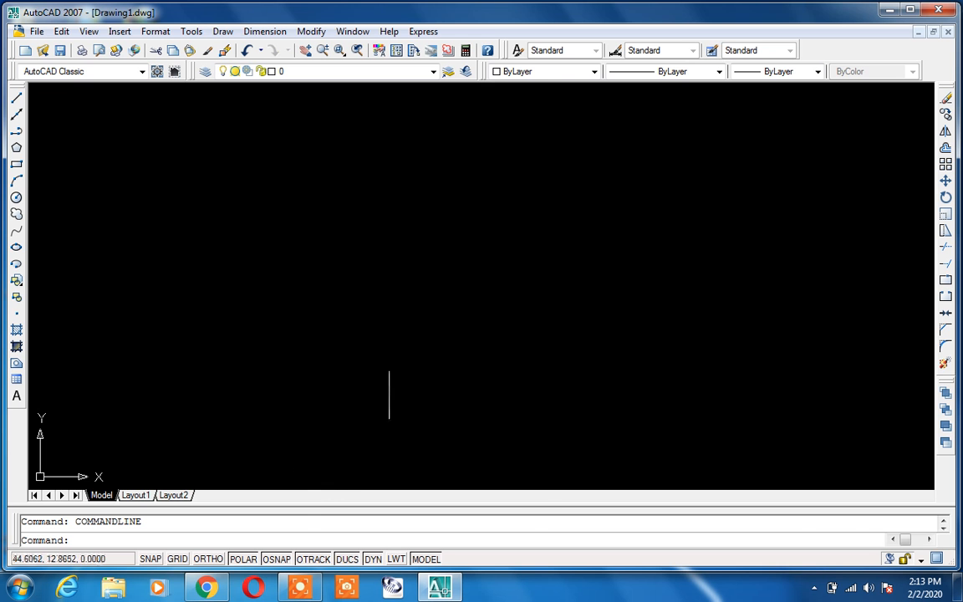
- Switch to Chrome and search Google for "sirmajidyoutubeupdate" in a new tab
{"action": "left_click", "coordinate": [206, 587]}
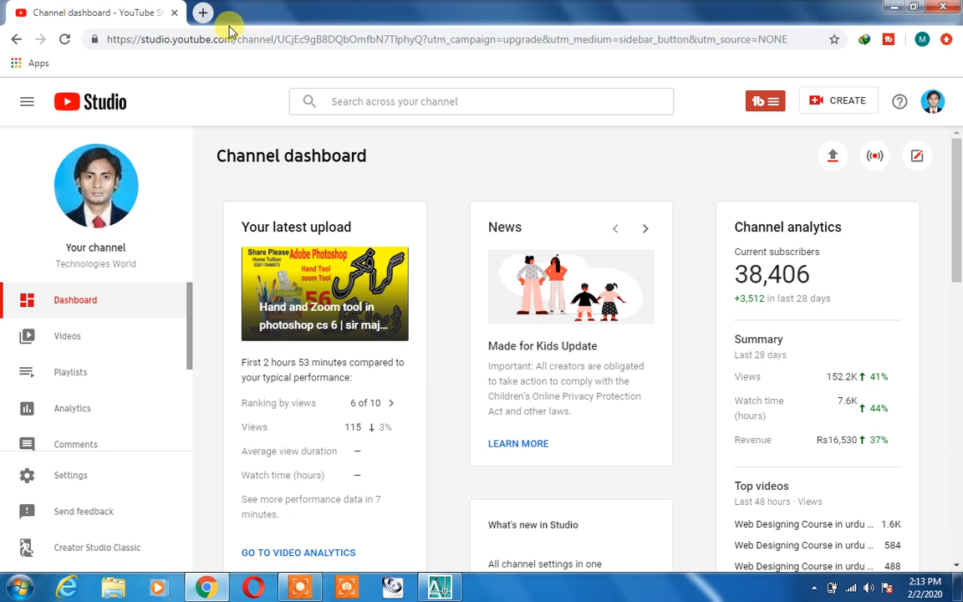
{"action": "left_click", "coordinate": [201, 13]}
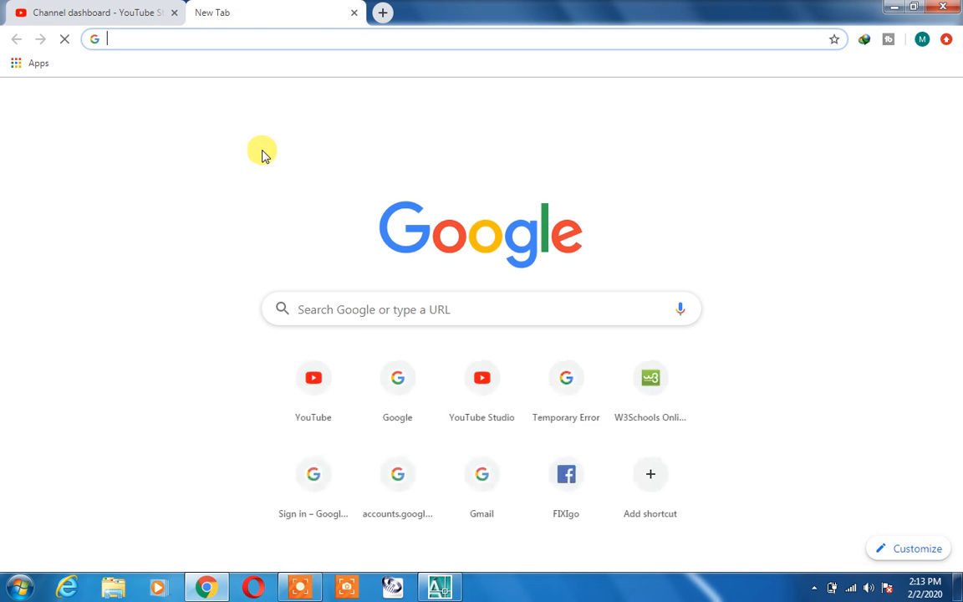
{"action": "type", "text": "sirmajidy"}
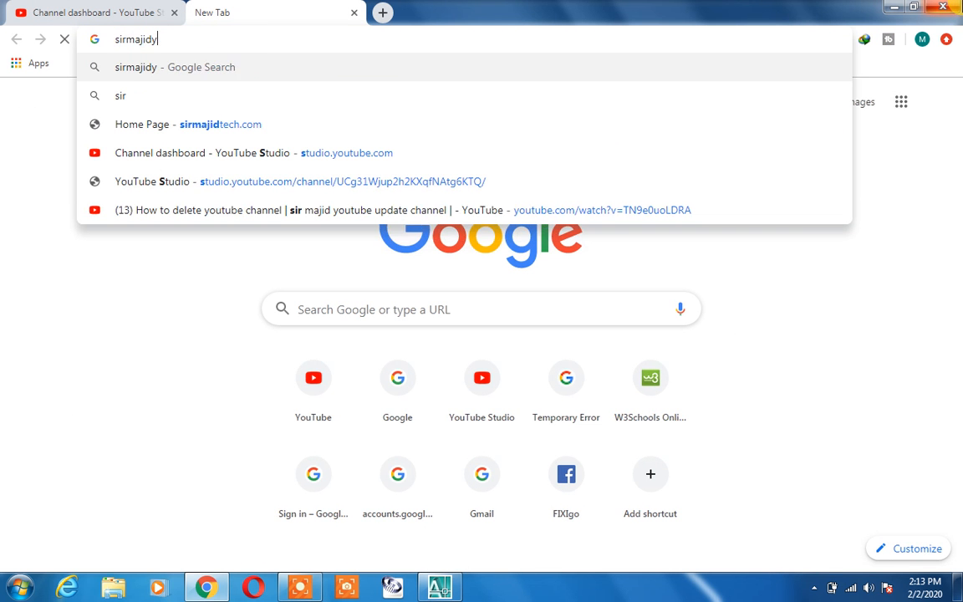
{"action": "type", "text": "outubeupdate"}
{"action": "key", "text": "Return"}
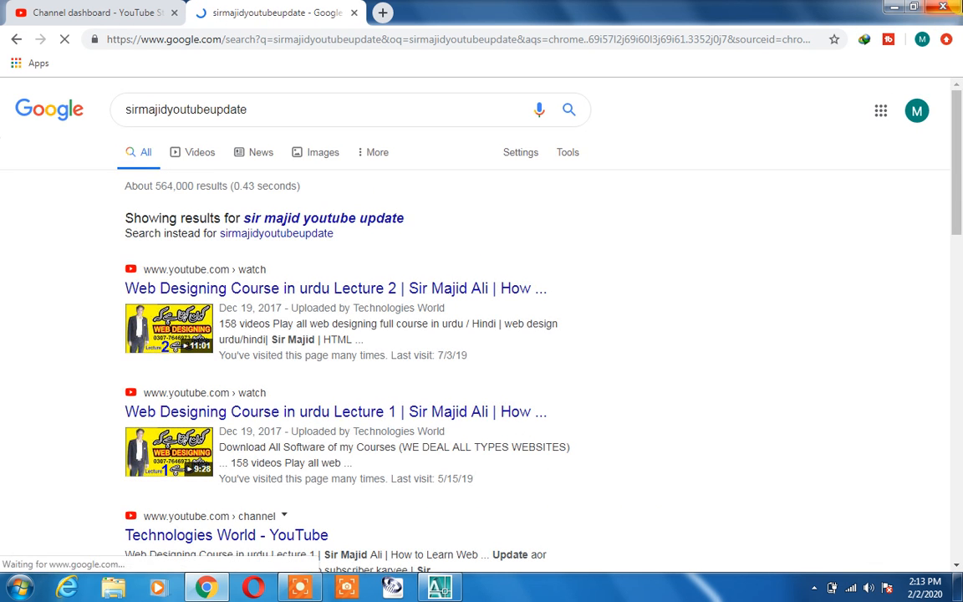
- Open the YouTube Update title-video result from the search results and go to the Youtube Update channel page
{"action": "scroll", "coordinate": [301, 333], "scroll_direction": "down", "scroll_amount": 8}
{"action": "scroll", "coordinate": [326, 376], "scroll_direction": "up", "scroll_amount": 8}
{"action": "scroll", "coordinate": [333, 370], "scroll_direction": "down", "scroll_amount": 4}
{"action": "scroll", "coordinate": [206, 456], "scroll_direction": "down", "scroll_amount": 4}
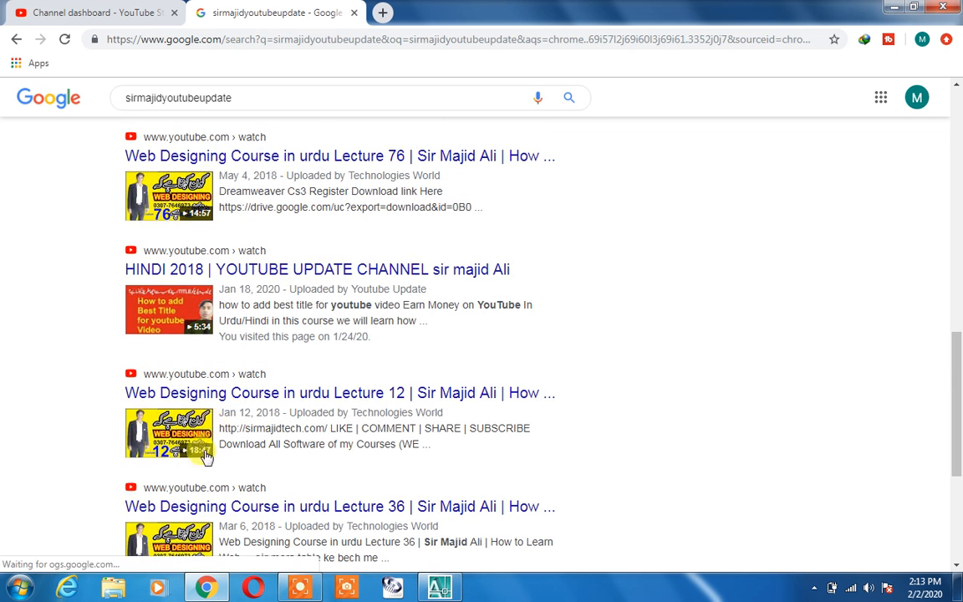
{"action": "left_click", "coordinate": [147, 272]}
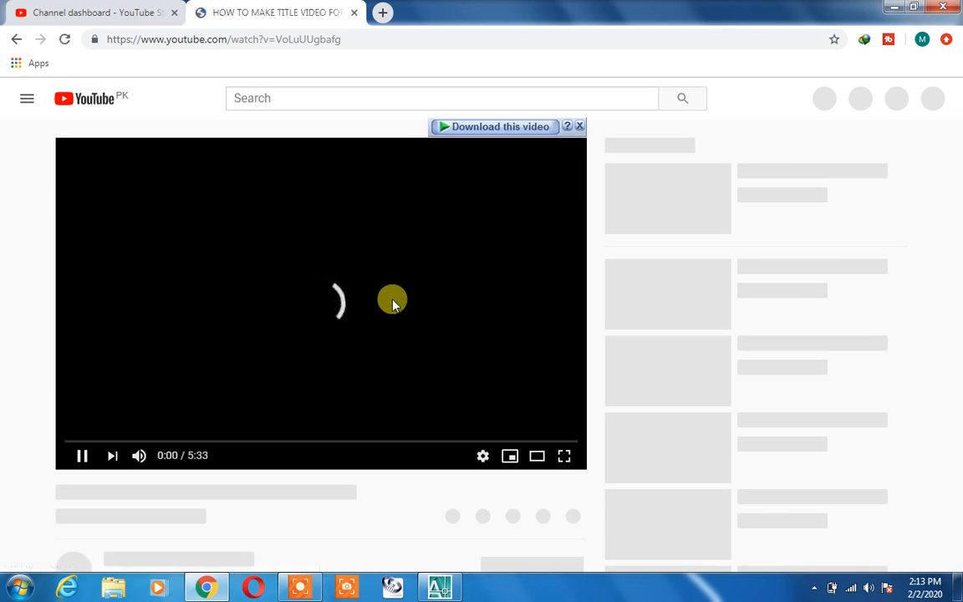
{"action": "scroll", "coordinate": [380, 318], "scroll_direction": "down", "scroll_amount": 2}
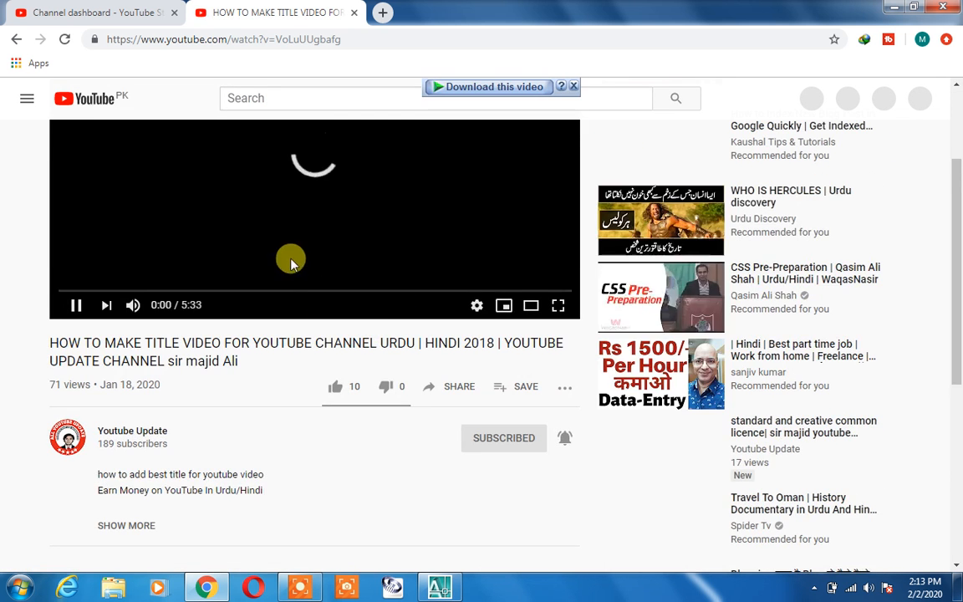
{"action": "scroll", "coordinate": [251, 351], "scroll_direction": "up", "scroll_amount": 1}
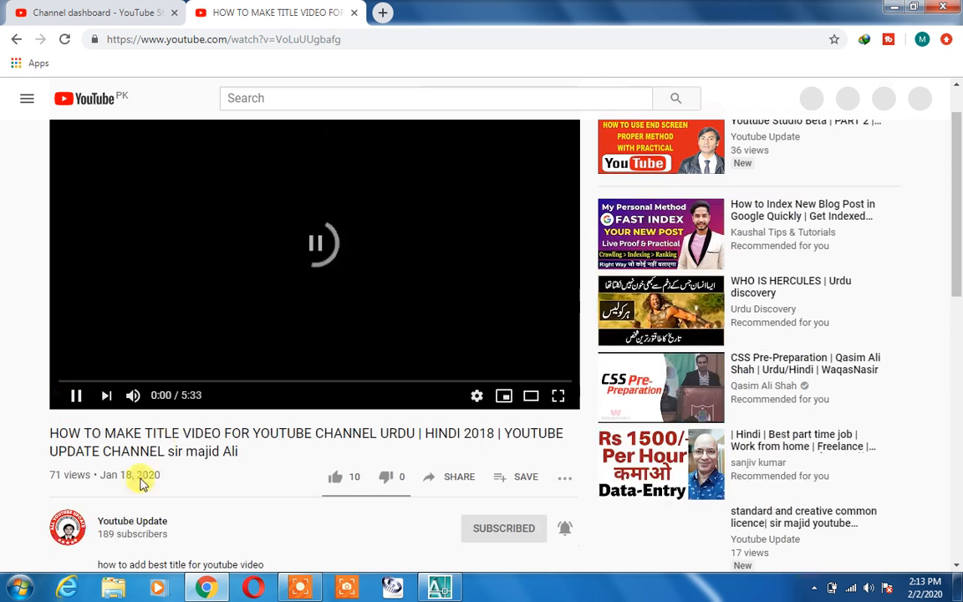
{"action": "left_click", "coordinate": [130, 520]}
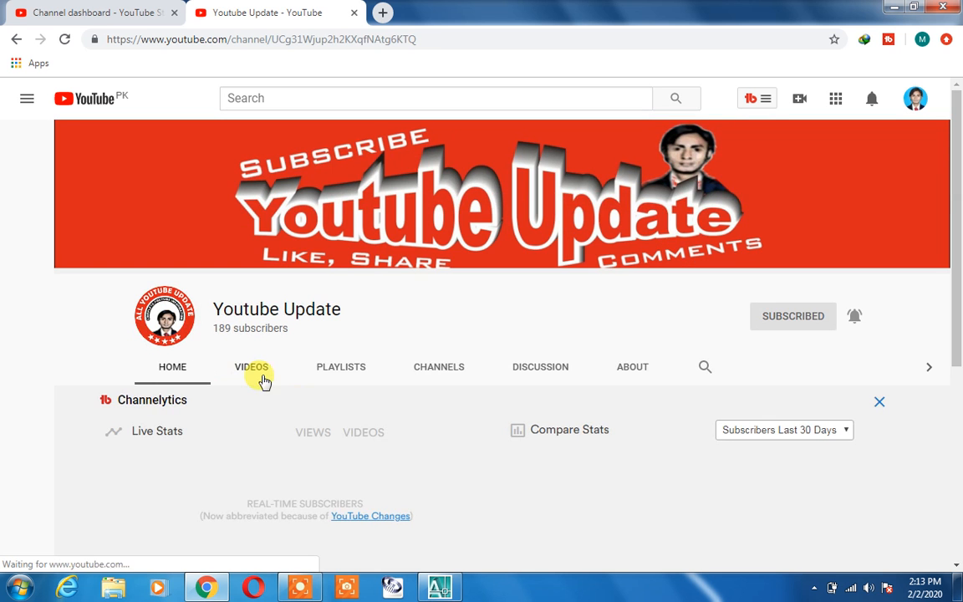
- Browse the uploaded videos of the Youtube Update channel
{"action": "left_click", "coordinate": [266, 376]}
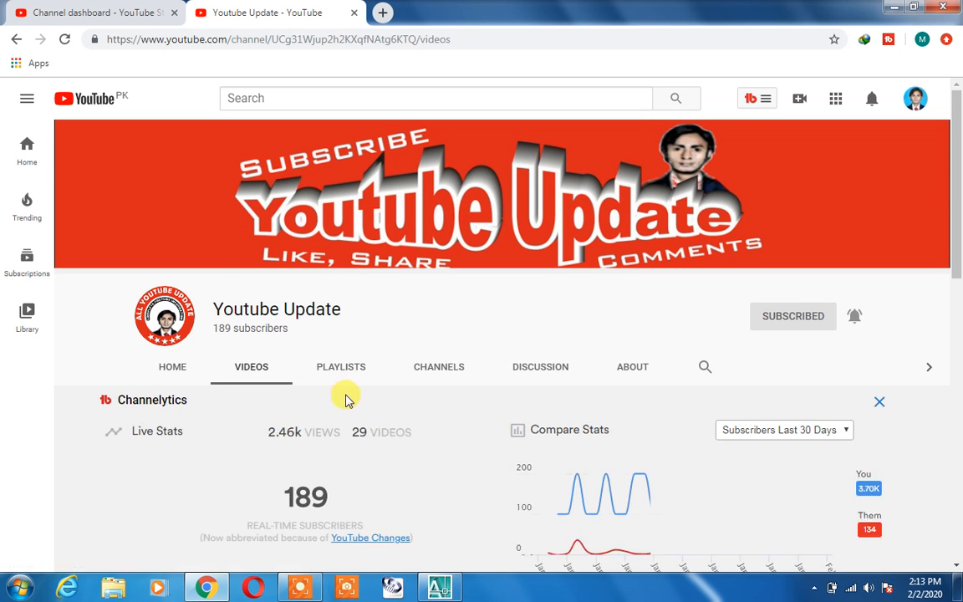
{"action": "scroll", "coordinate": [365, 382], "scroll_direction": "down", "scroll_amount": 1}
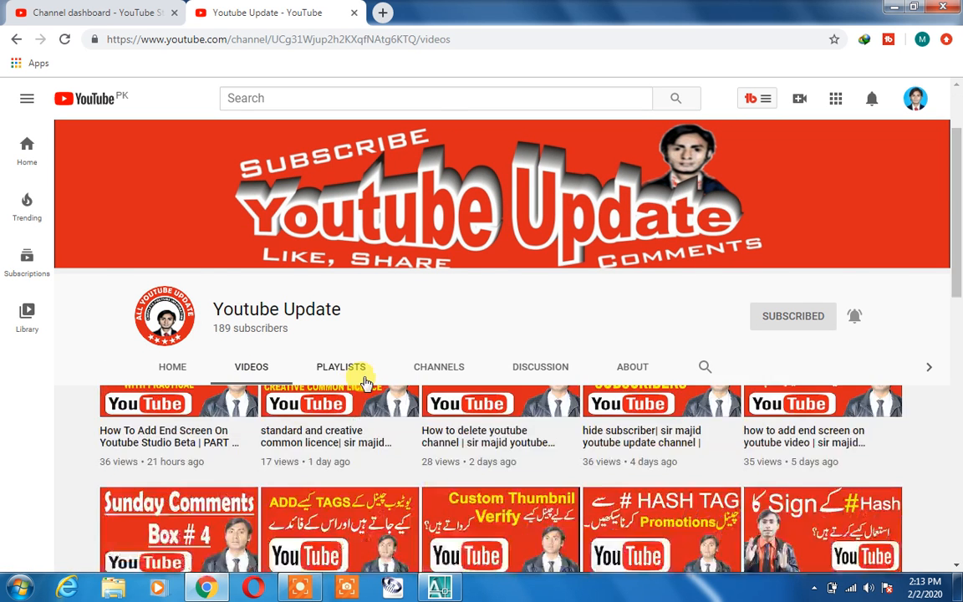
{"action": "scroll", "coordinate": [368, 386], "scroll_direction": "down", "scroll_amount": 10}
{"action": "scroll", "coordinate": [389, 404], "scroll_direction": "up", "scroll_amount": 12}
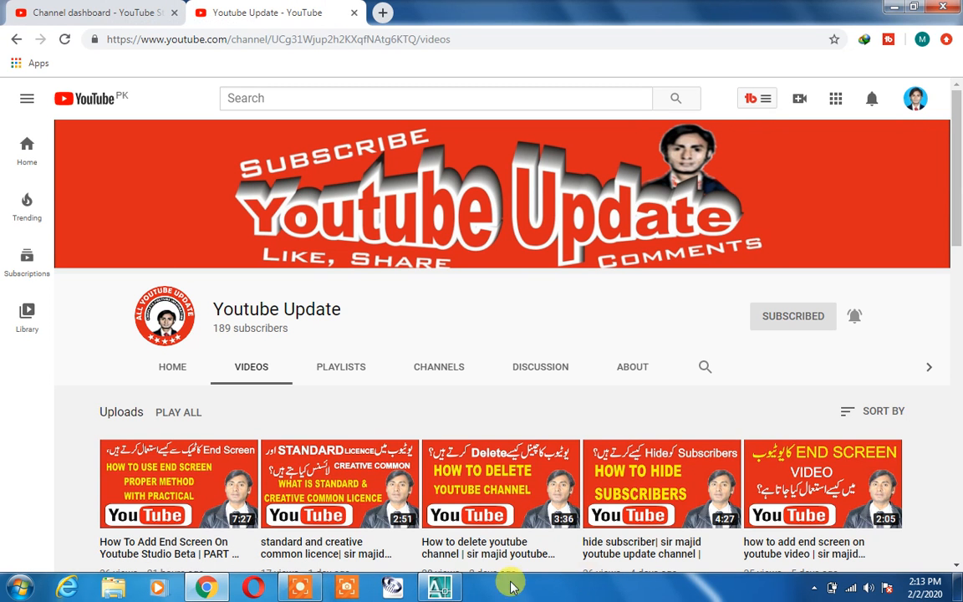
- Switch to AutoCAD and set the drawing's length units to Architectural with 0'-0 1/4" precision
{"action": "left_click", "coordinate": [440, 587]}
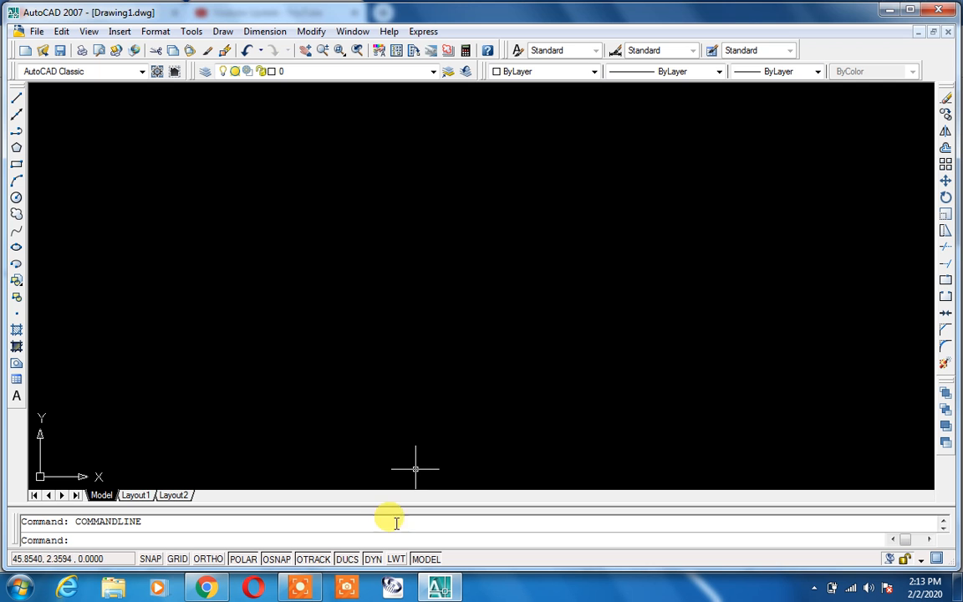
{"action": "key", "text": "Return"}
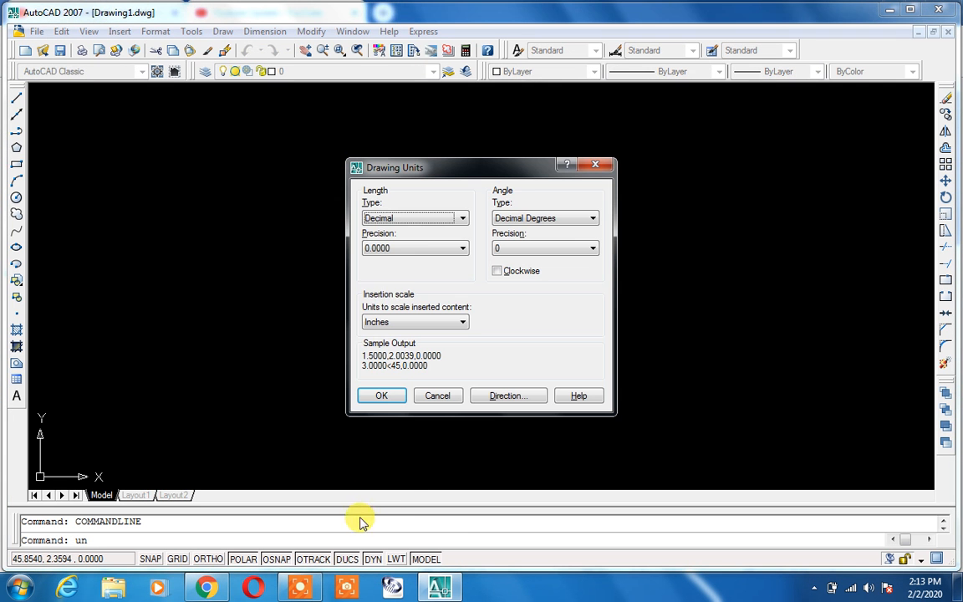
{"action": "left_click", "coordinate": [447, 217]}
{"action": "left_click", "coordinate": [389, 227]}
{"action": "left_click", "coordinate": [398, 248]}
{"action": "left_click", "coordinate": [396, 282]}
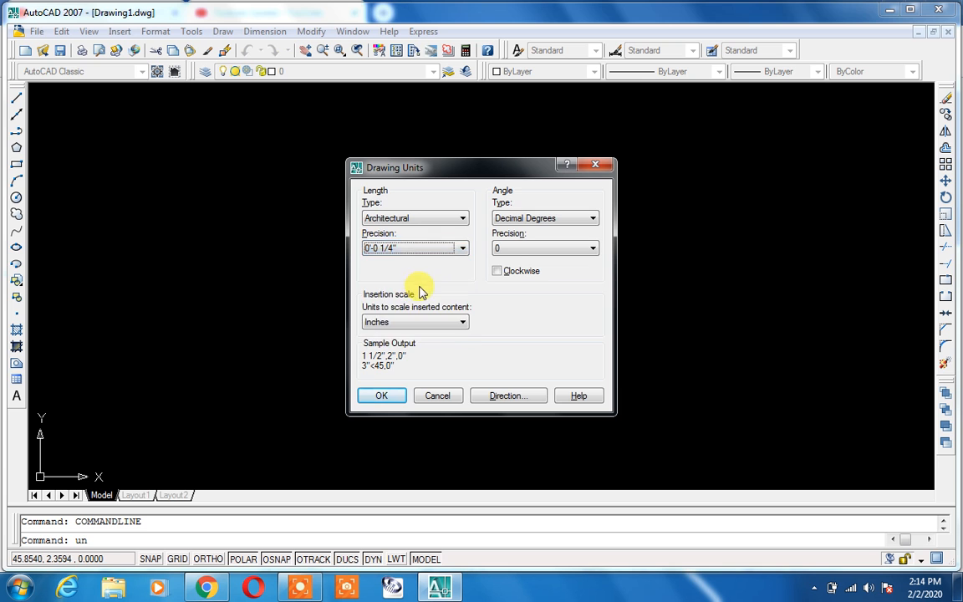
{"action": "left_click", "coordinate": [372, 397]}
- Modify the Standard dimension style, setting its text height to 7
{"action": "type", "text": "d"}
{"action": "key", "text": "Return"}
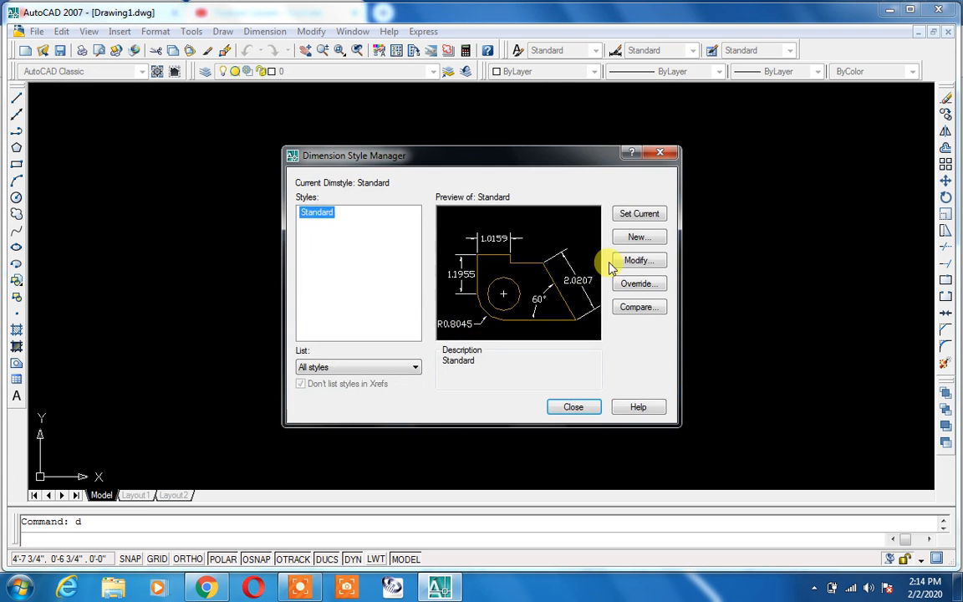
{"action": "left_click", "coordinate": [639, 261]}
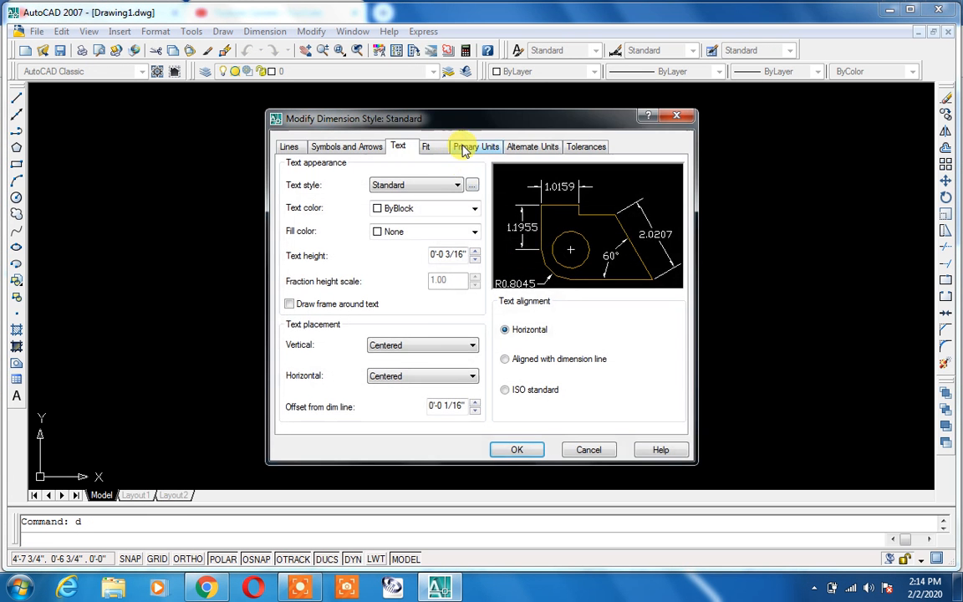
{"action": "left_click_drag", "start_coordinate": [431, 253], "coordinate": [497, 271]}
{"action": "type", "text": "7"}
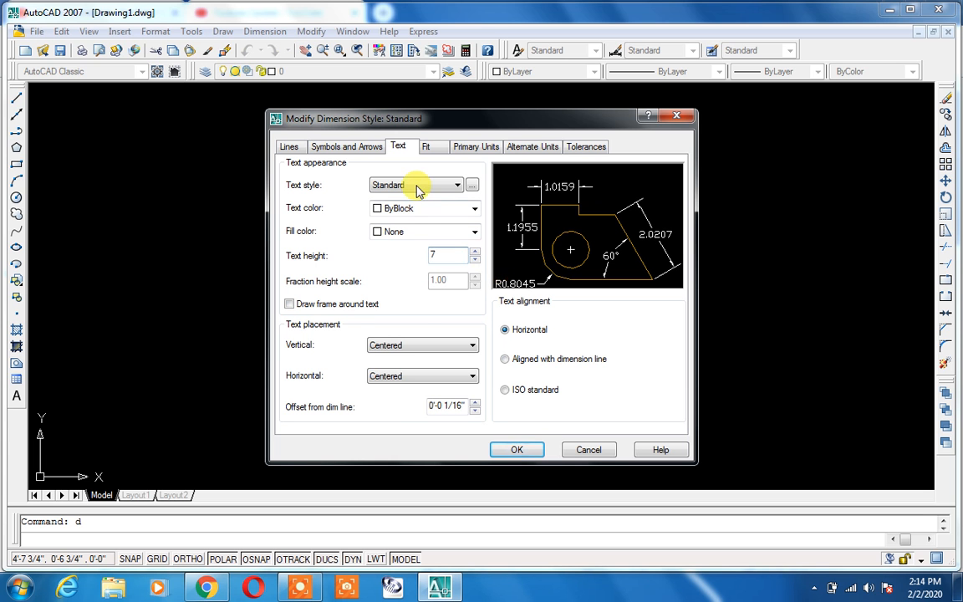
- Set the Standard dimension style's primary units to Architectural with 0'-0 1/4" precision and apply the changes
{"action": "left_click", "coordinate": [471, 150]}
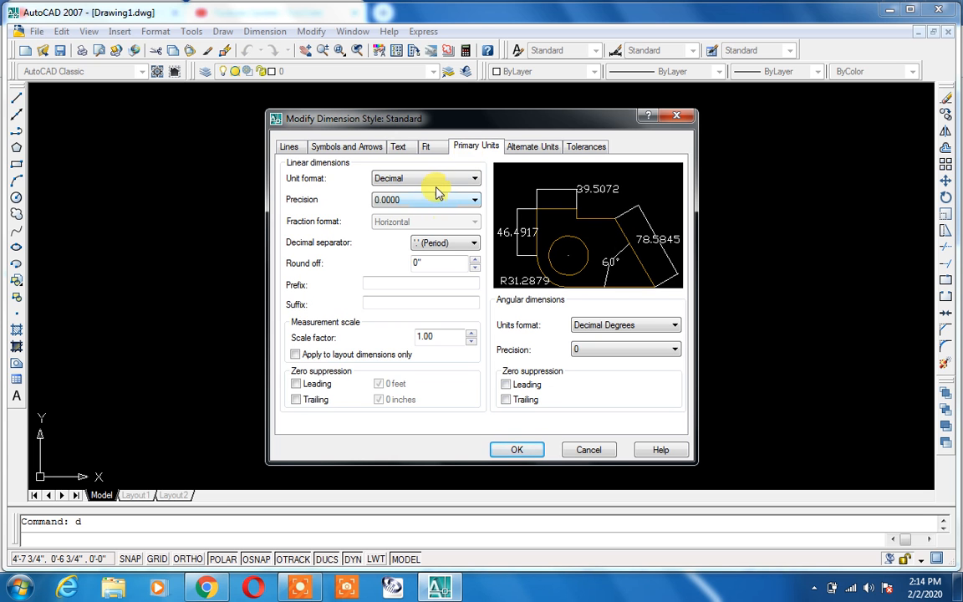
{"action": "left_click", "coordinate": [440, 179]}
{"action": "left_click", "coordinate": [425, 220]}
{"action": "left_click", "coordinate": [427, 200]}
{"action": "left_click", "coordinate": [415, 233]}
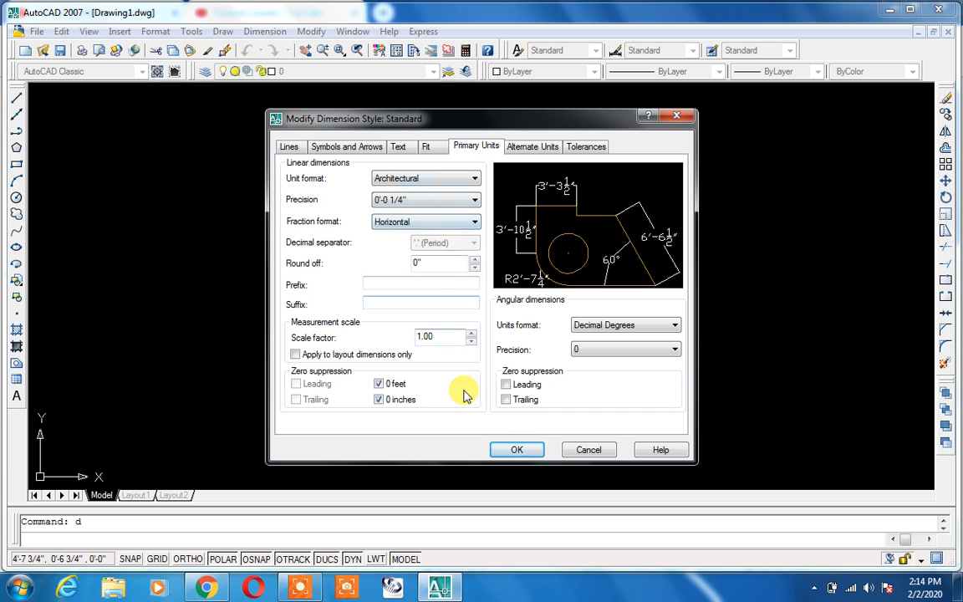
{"action": "left_click", "coordinate": [501, 448]}
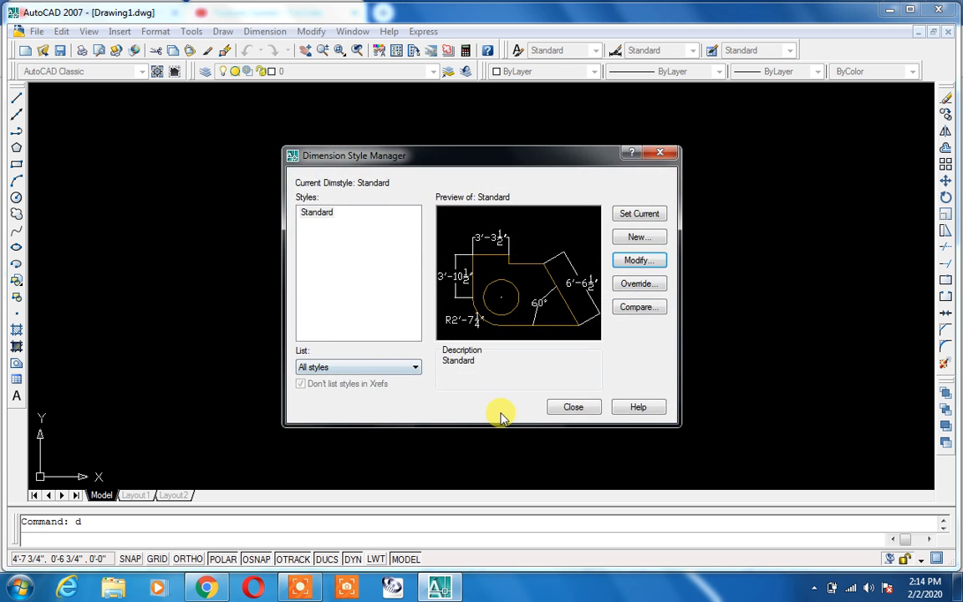
{"action": "left_click", "coordinate": [572, 406]}
- Review the dimension style and drawing units settings without changing them
{"action": "type", "text": "d"}
{"action": "key", "text": "Return"}
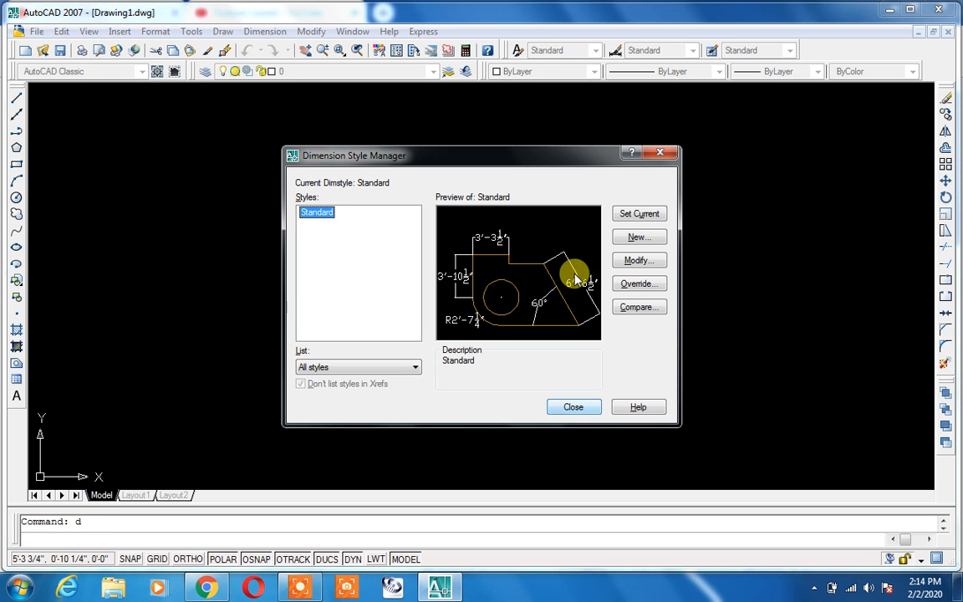
{"action": "key", "text": "Escape"}
{"action": "type", "text": "u"}
{"action": "key", "text": "Return"}
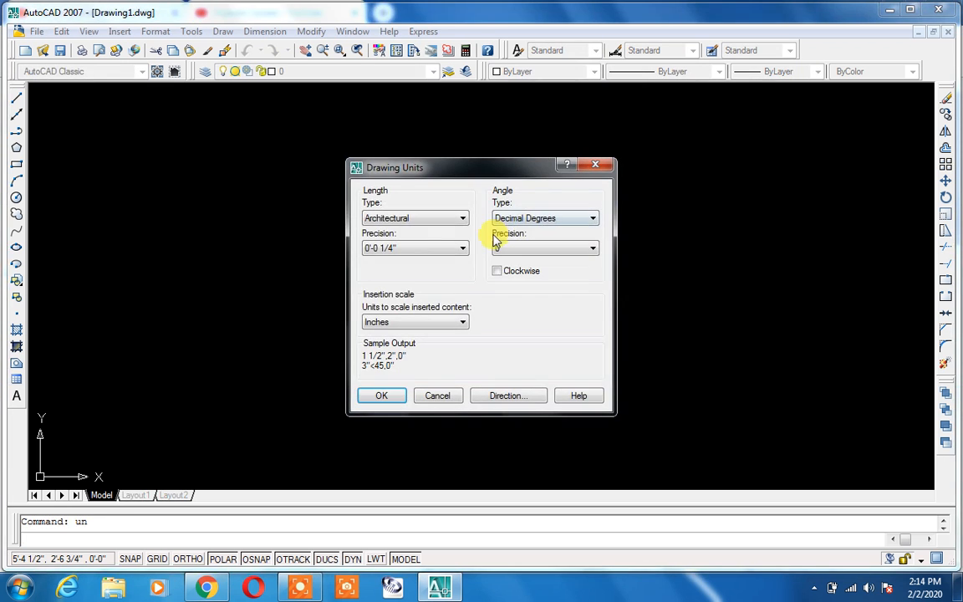
{"action": "key", "text": "Escape"}
- Enable all object snap modes in the drafting settings
{"action": "type", "text": "os"}
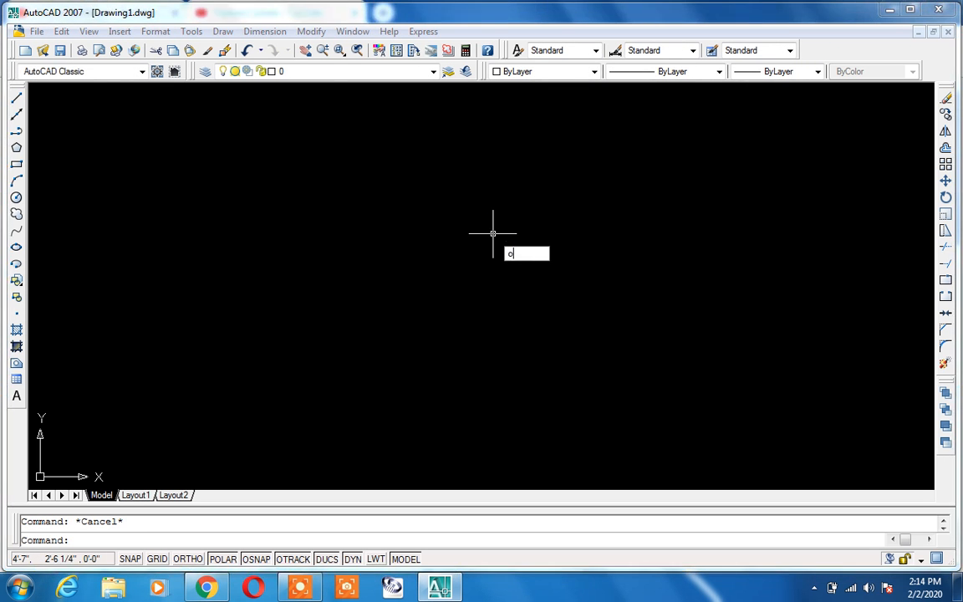
{"action": "key", "text": "Return"}
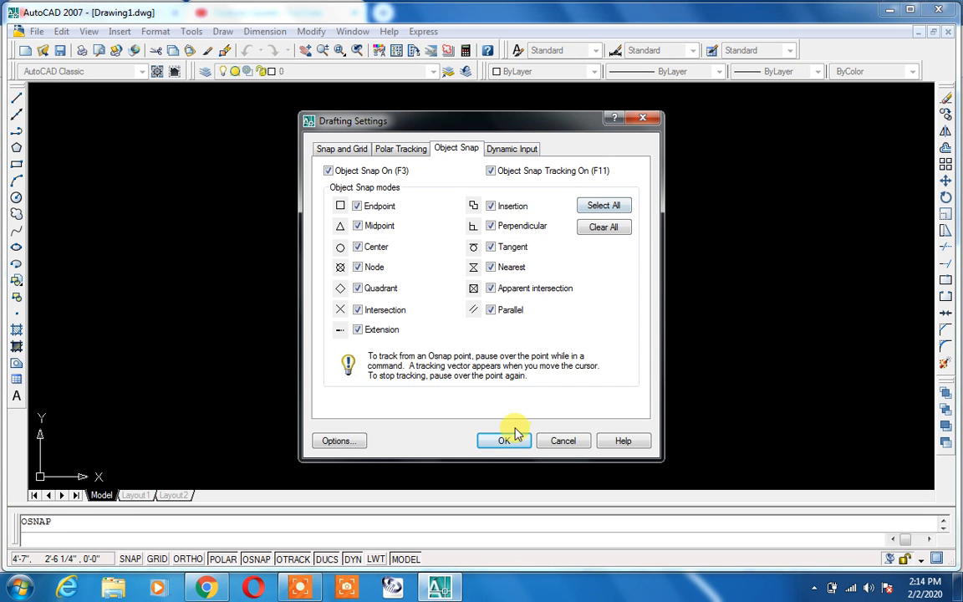
{"action": "left_click", "coordinate": [510, 441]}
- Turn off the display of the UCS icon at the origin
{"action": "left_click", "coordinate": [88, 31]}
{"action": "mouse_move", "coordinate": [204, 357]}
{"action": "mouse_move", "coordinate": [286, 351]}
{"action": "left_click", "coordinate": [383, 371]}
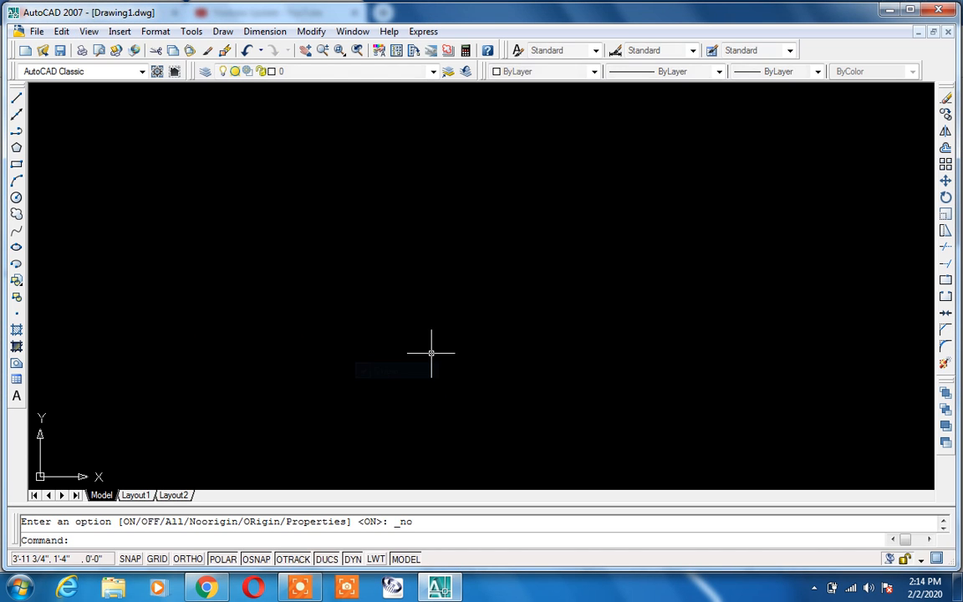
- Draw a horizontal line 3'6" long in the upper part of the drawing area
{"action": "type", "text": "l"}
{"action": "key", "text": "Return"}
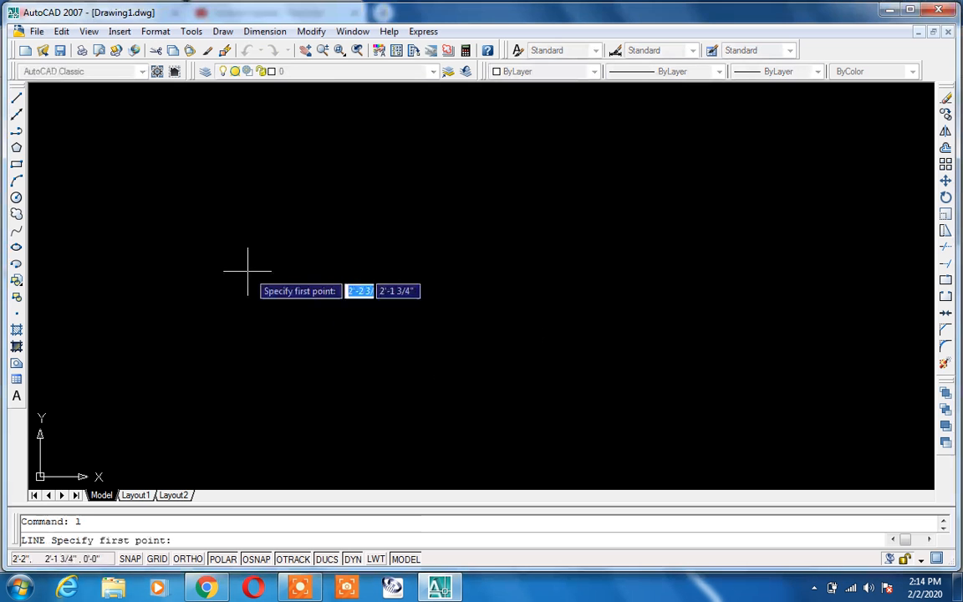
{"action": "left_click", "coordinate": [244, 240]}
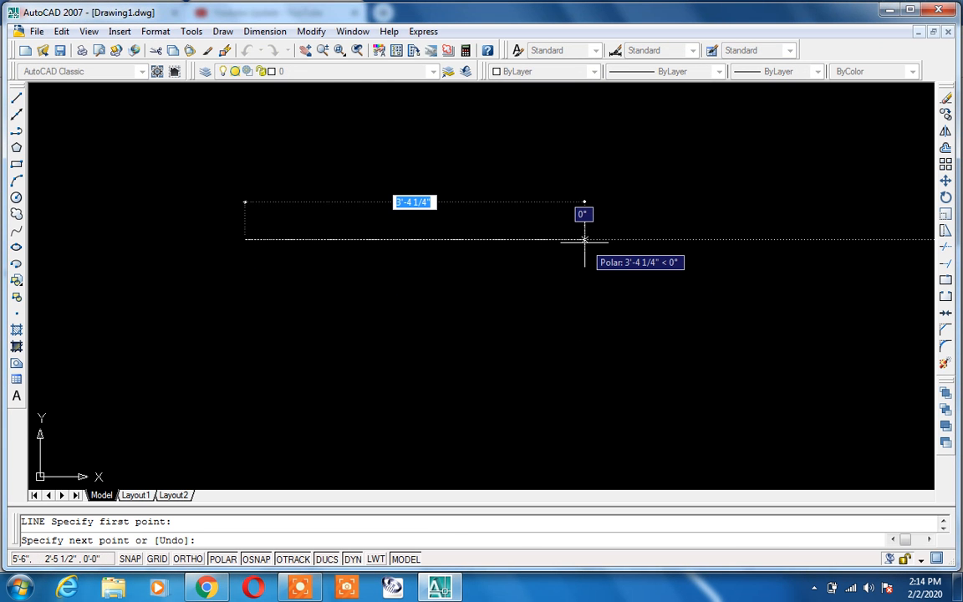
{"action": "type", "text": "3"}
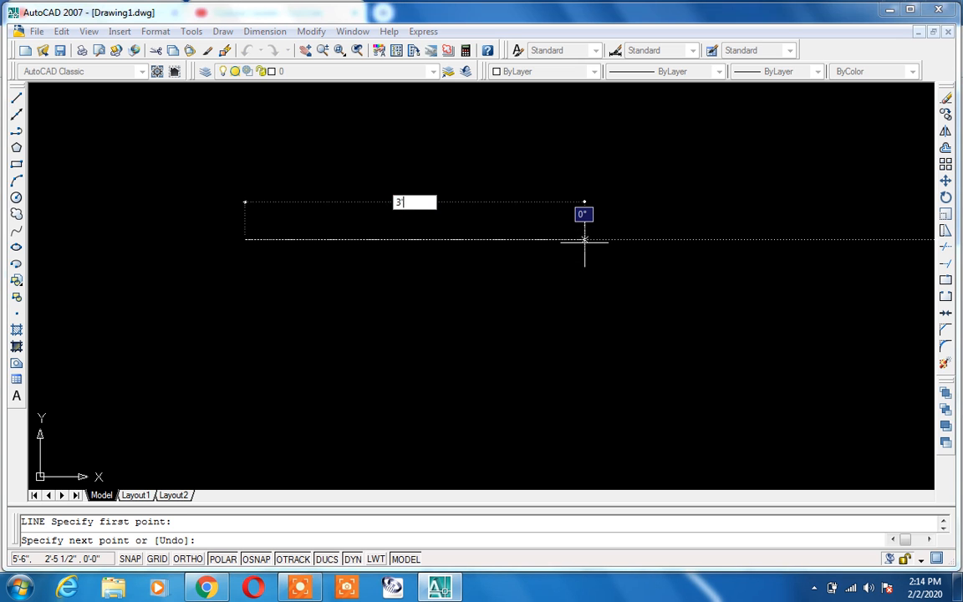
{"action": "key", "text": "Return"}
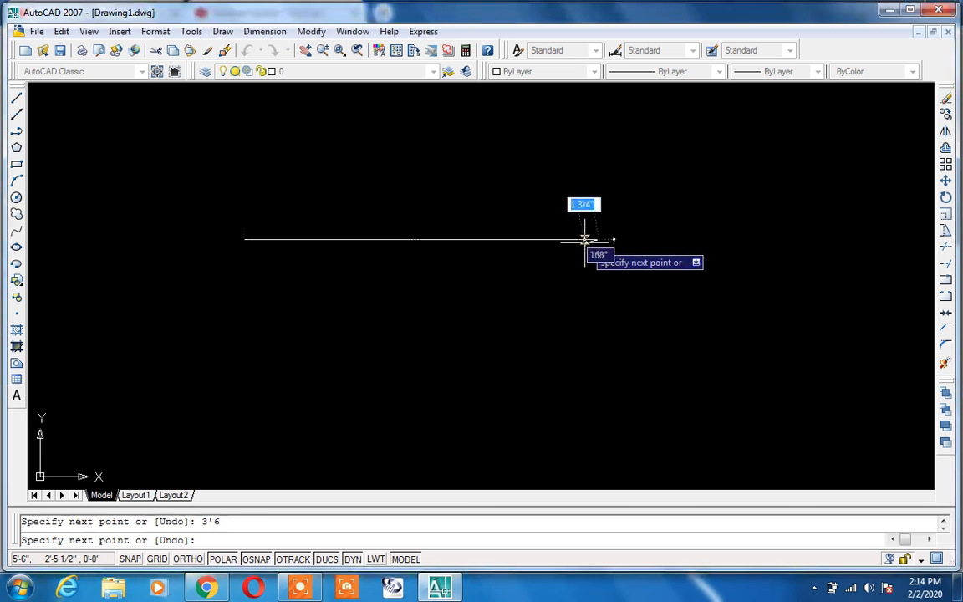
{"action": "key", "text": "Escape"}
- Offset the horizontal line downward three times in succession at a distance of 9"
{"action": "type", "text": "o"}
{"action": "key", "text": "Return"}
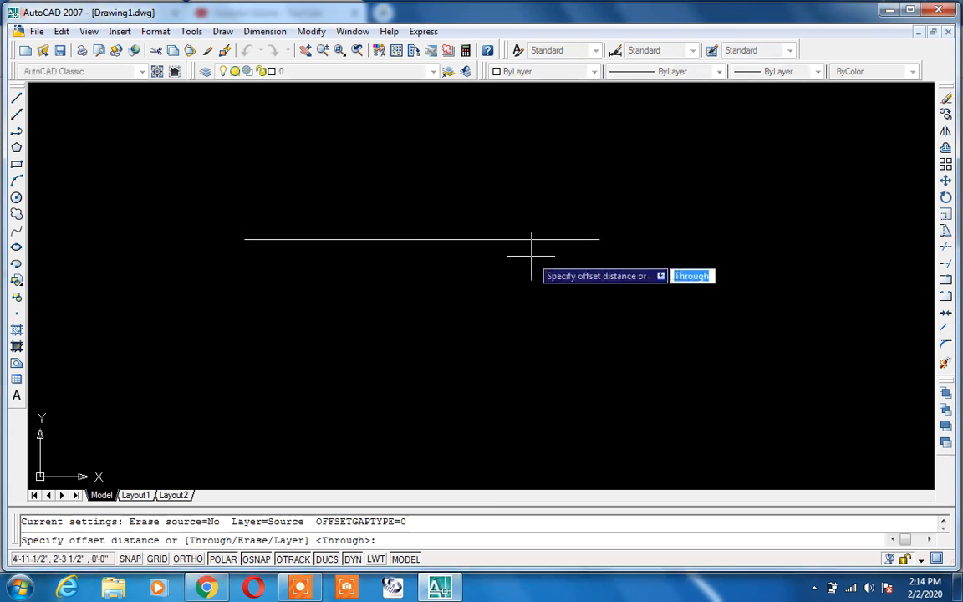
{"action": "type", "text": "9"}
{"action": "key", "text": "Return"}
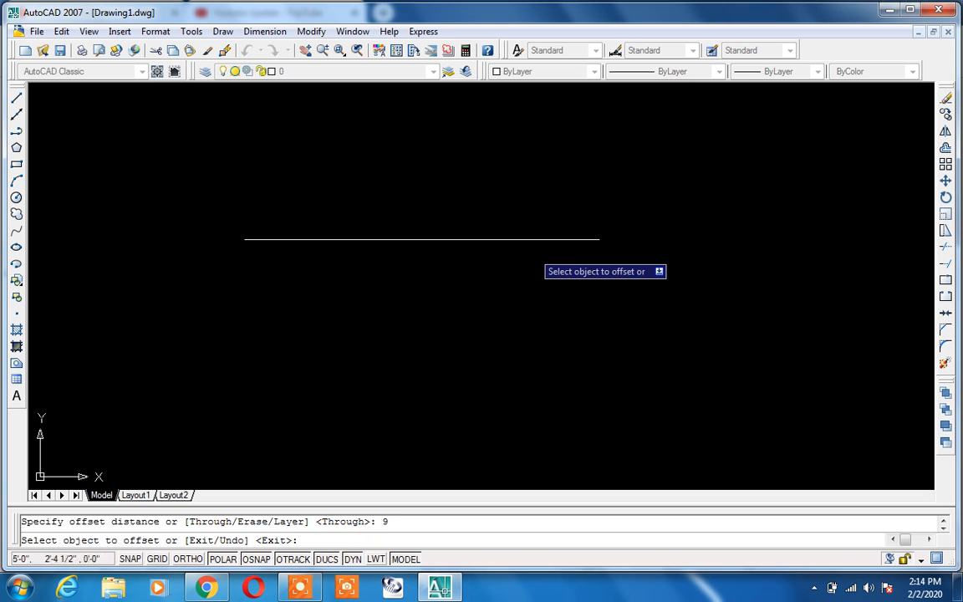
{"action": "left_click", "coordinate": [537, 238]}
{"action": "left_click", "coordinate": [520, 316]}
{"action": "left_click", "coordinate": [523, 314]}
{"action": "left_click", "coordinate": [529, 400]}
{"action": "left_click", "coordinate": [535, 391]}
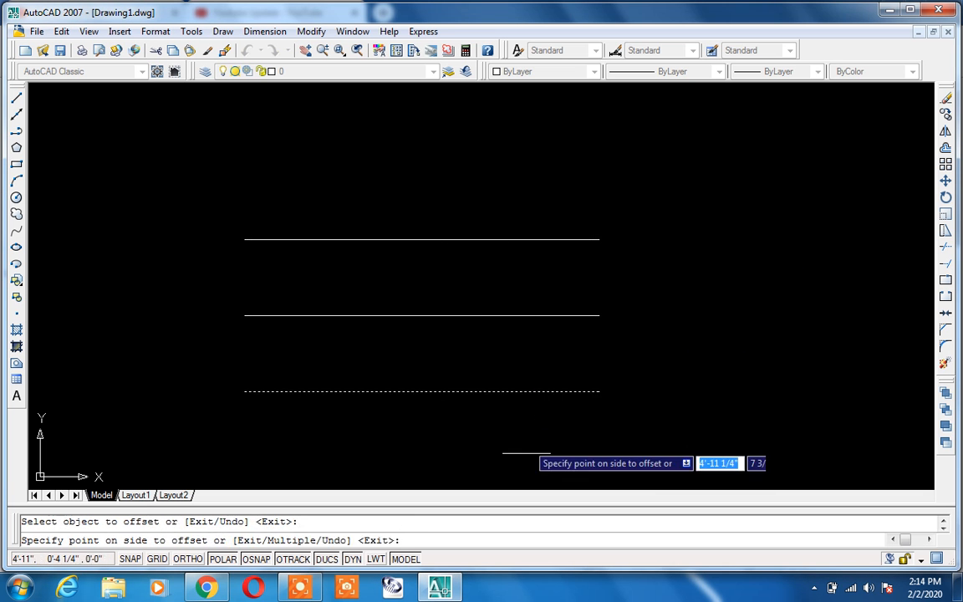
{"action": "left_click", "coordinate": [512, 453]}
{"action": "scroll", "coordinate": [539, 425], "scroll_direction": "down", "scroll_amount": 2}
{"action": "key", "text": "Escape"}
- Close both ends of the four horizontal lines with vertical lines from the lowest line to the highest
{"action": "type", "text": "l"}
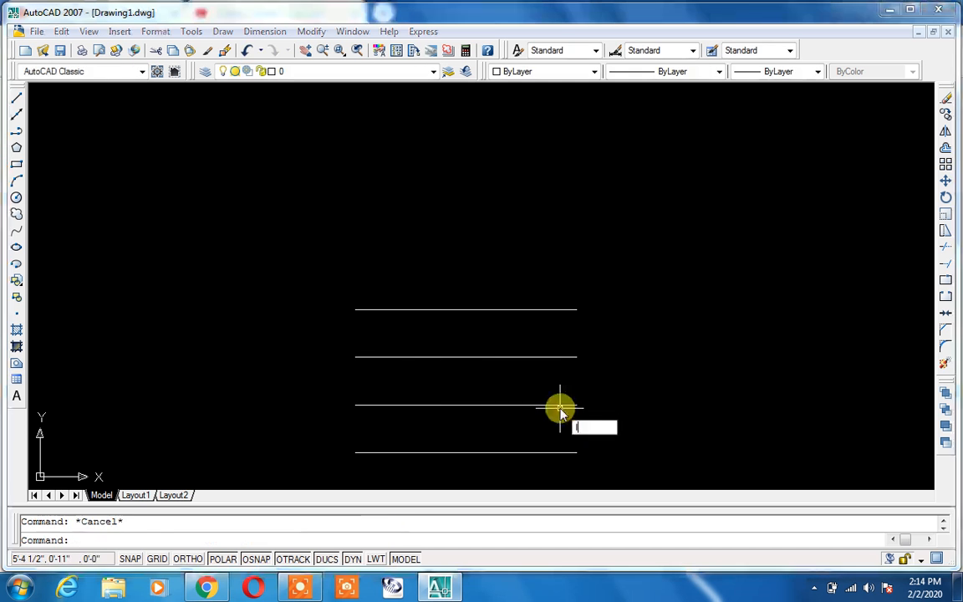
{"action": "key", "text": "Return"}
{"action": "left_click", "coordinate": [576, 452]}
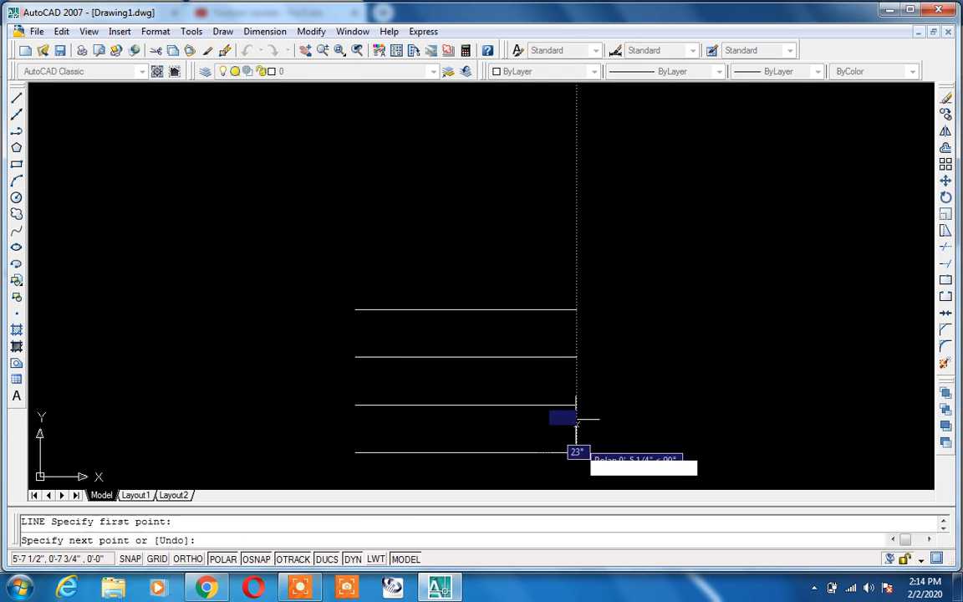
{"action": "left_click", "coordinate": [576, 309]}
{"action": "key", "text": "Return"}
{"action": "key", "text": "Return"}
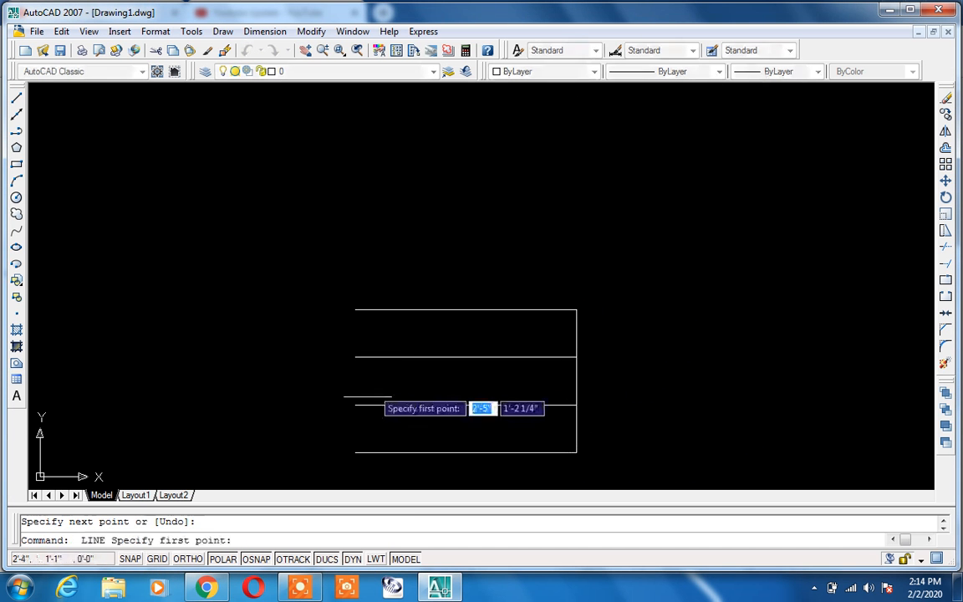
{"action": "left_click", "coordinate": [355, 452]}
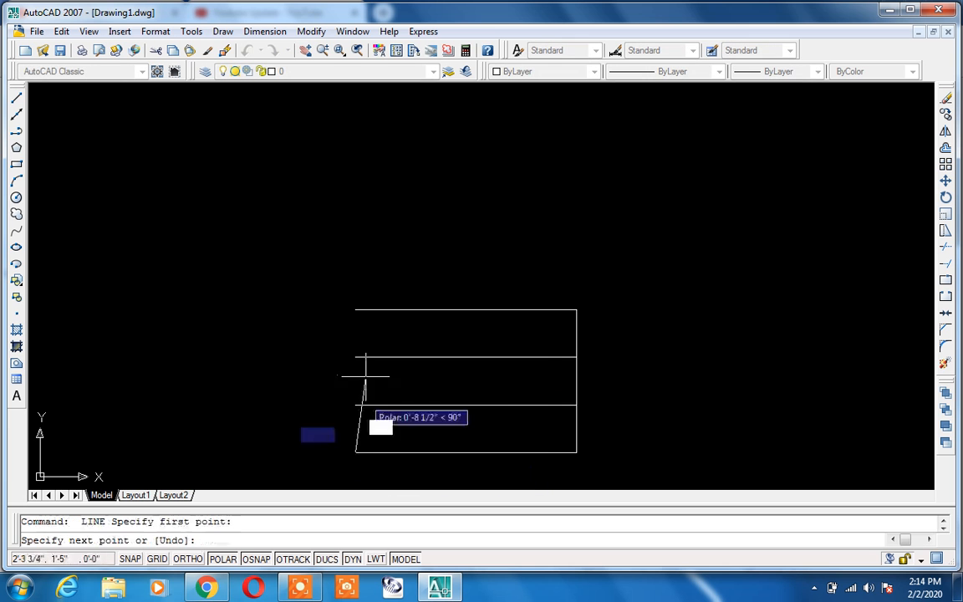
{"action": "left_click", "coordinate": [355, 309]}
{"action": "key", "text": "Return"}
- Create boundary polylines inside each of the three stacked horizontal strips
{"action": "scroll", "coordinate": [480, 275], "scroll_direction": "down", "scroll_amount": 2}
{"action": "type", "text": "bo"}
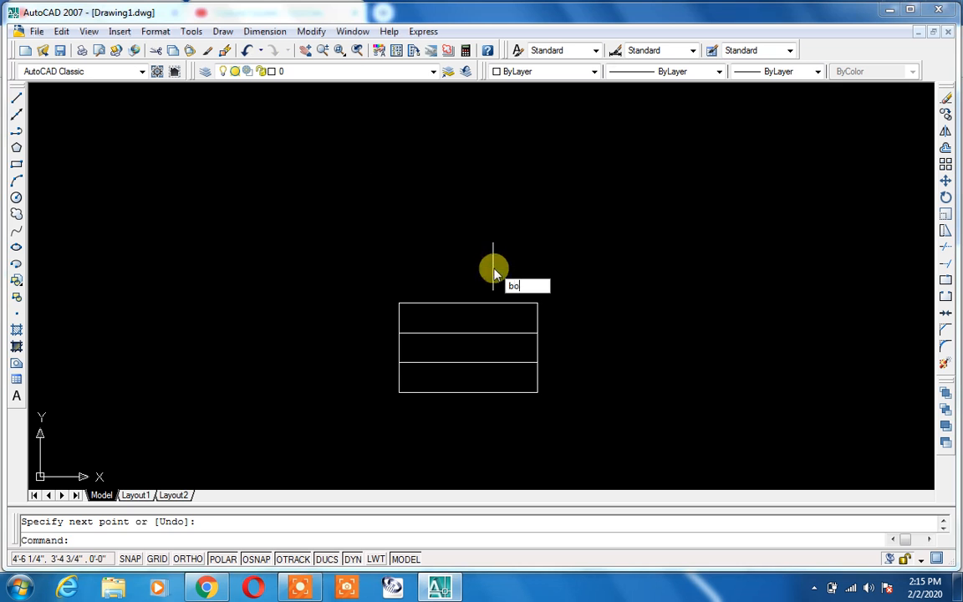
{"action": "key", "text": "Return"}
{"action": "left_click", "coordinate": [387, 213]}
{"action": "left_click", "coordinate": [469, 323]}
{"action": "left_click", "coordinate": [469, 338]}
{"action": "left_click", "coordinate": [462, 370]}
{"action": "key", "text": "Return"}
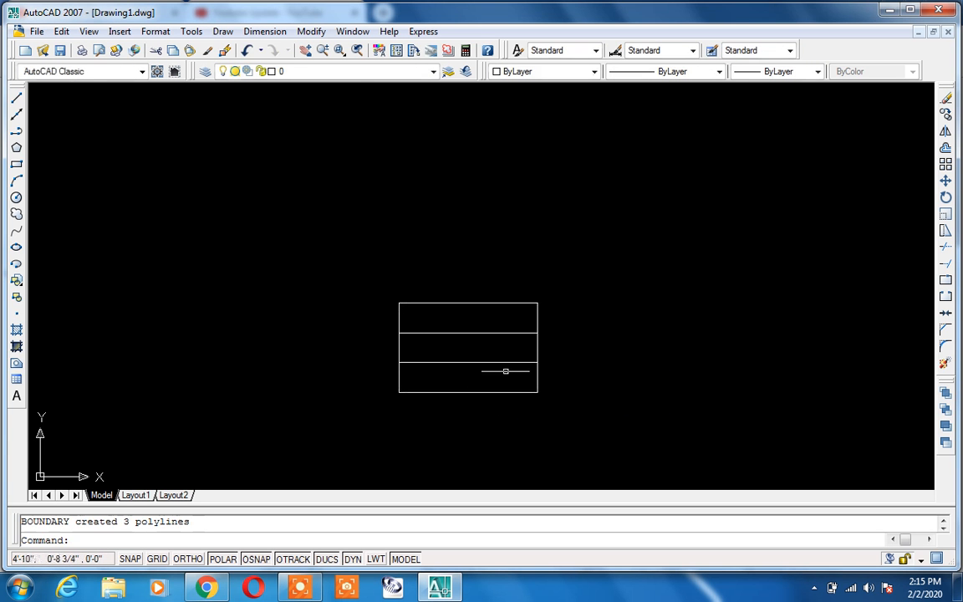
- Display the View tools and switch the drawing to the southwest isometric view
{"action": "right_click", "coordinate": [346, 61]}
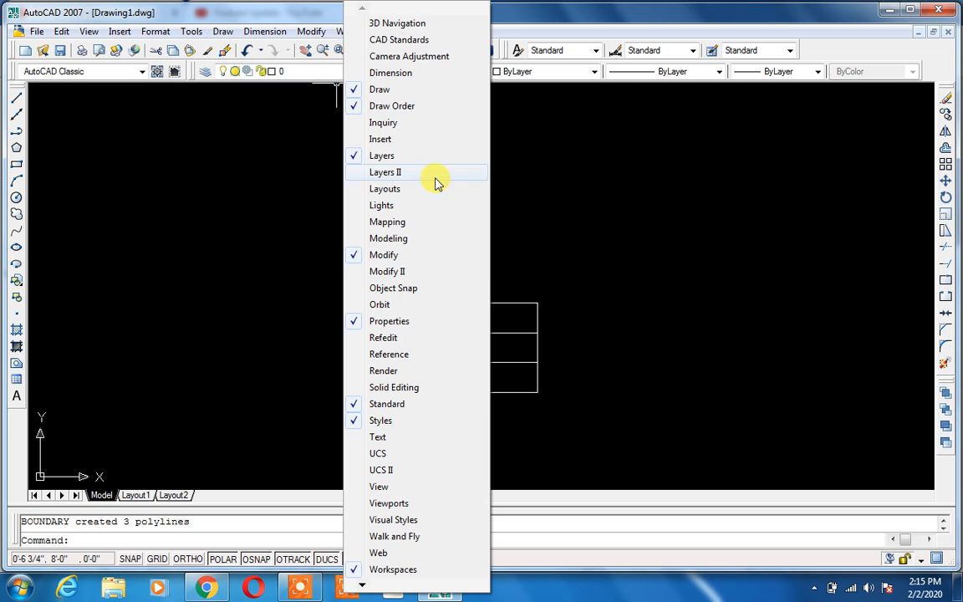
{"action": "left_click", "coordinate": [380, 486]}
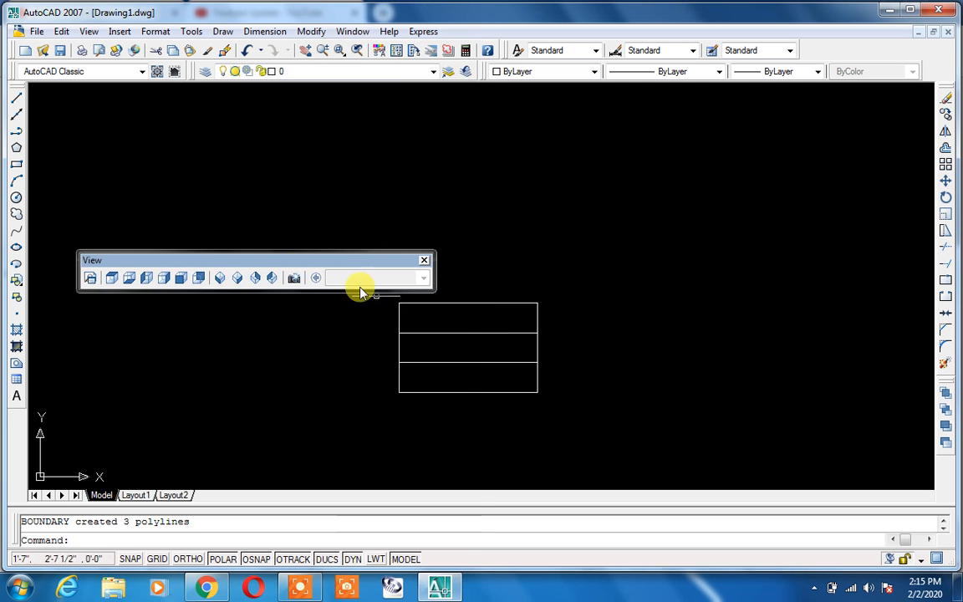
{"action": "left_click", "coordinate": [218, 278]}
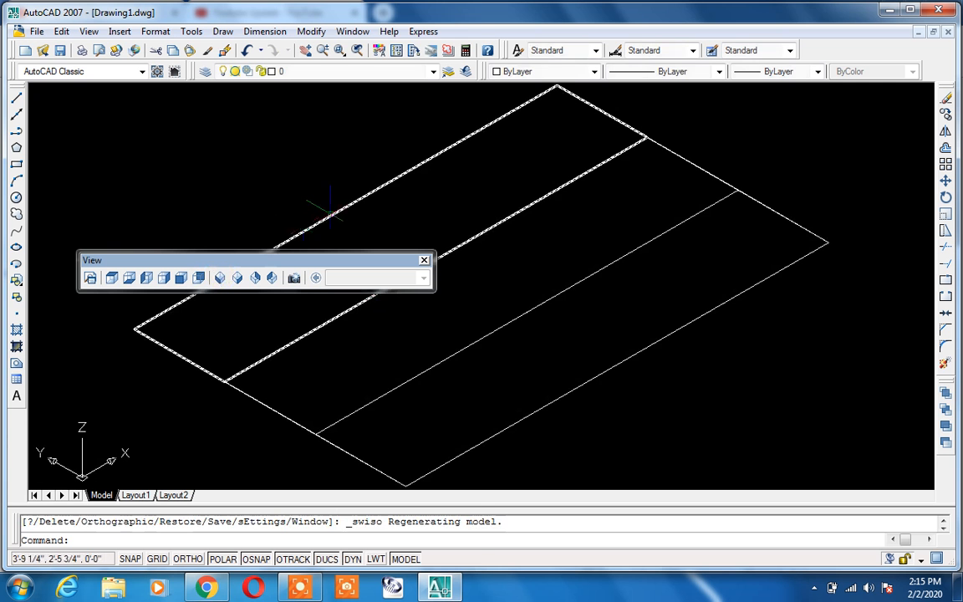
- Display the Visual Styles tools and apply the Realistic visual style to the drawing
{"action": "right_click", "coordinate": [334, 55]}
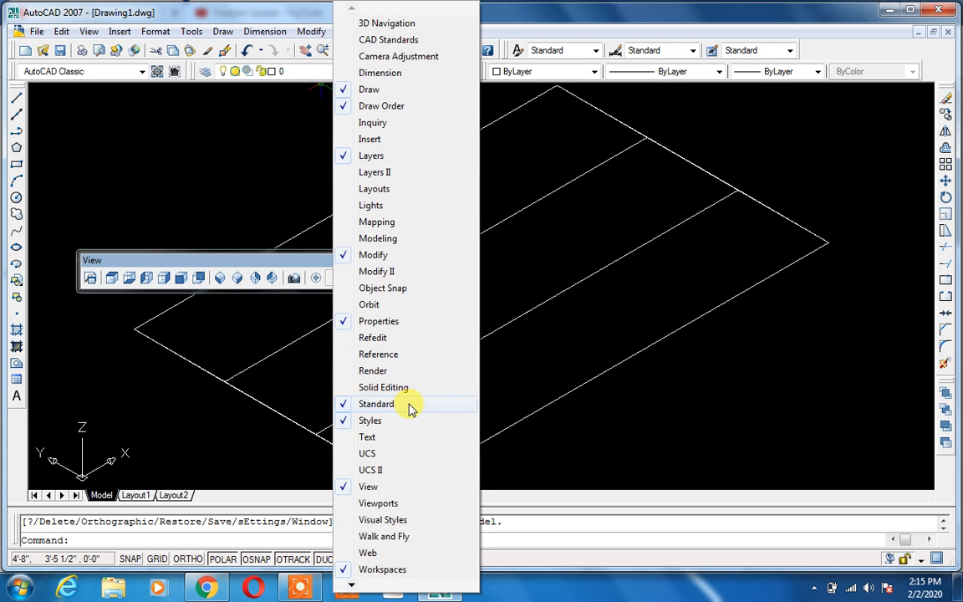
{"action": "left_click", "coordinate": [373, 520]}
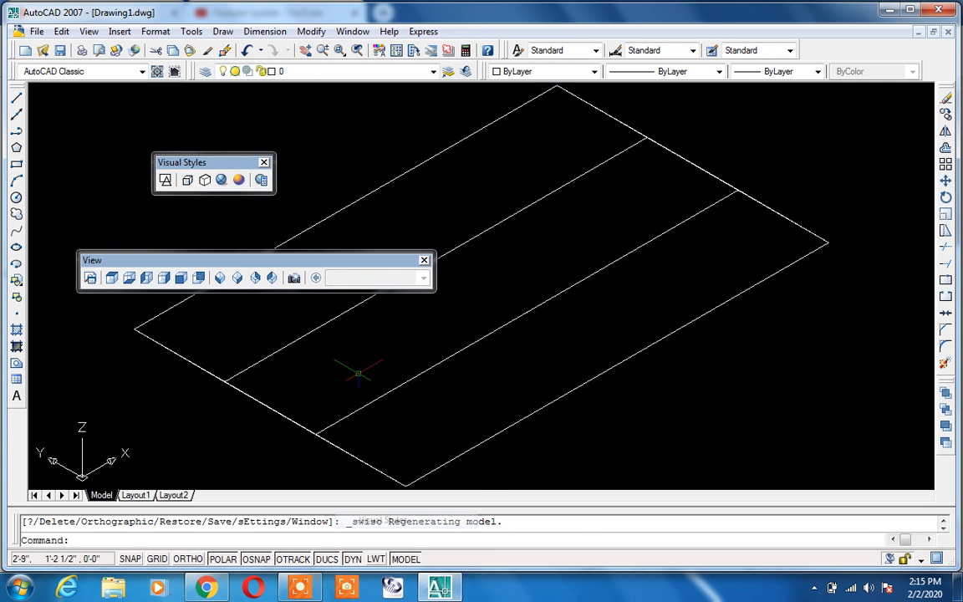
{"action": "left_click", "coordinate": [221, 180]}
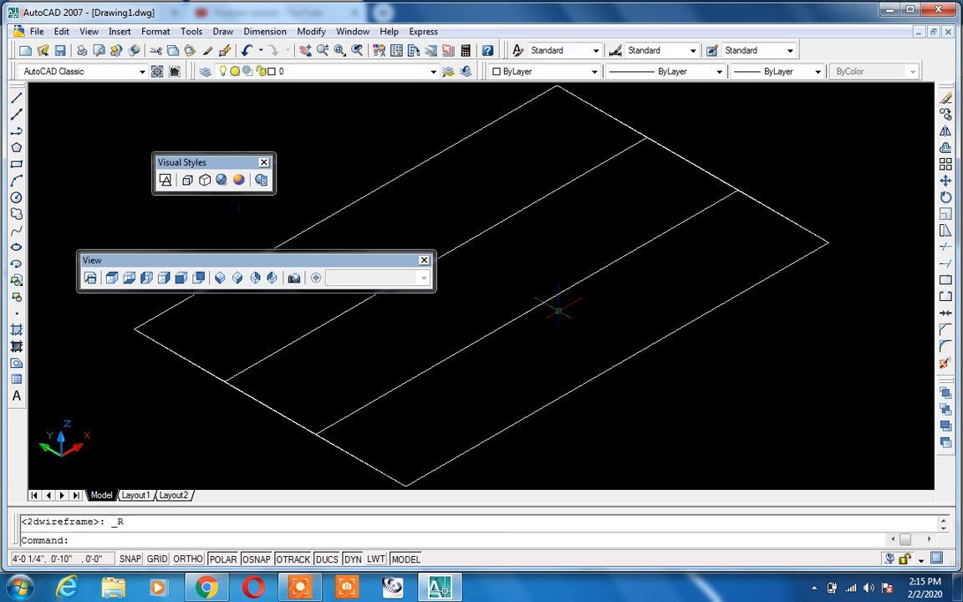
{"action": "left_click", "coordinate": [222, 182]}
{"action": "scroll", "coordinate": [497, 297], "scroll_direction": "down", "scroll_amount": 6}
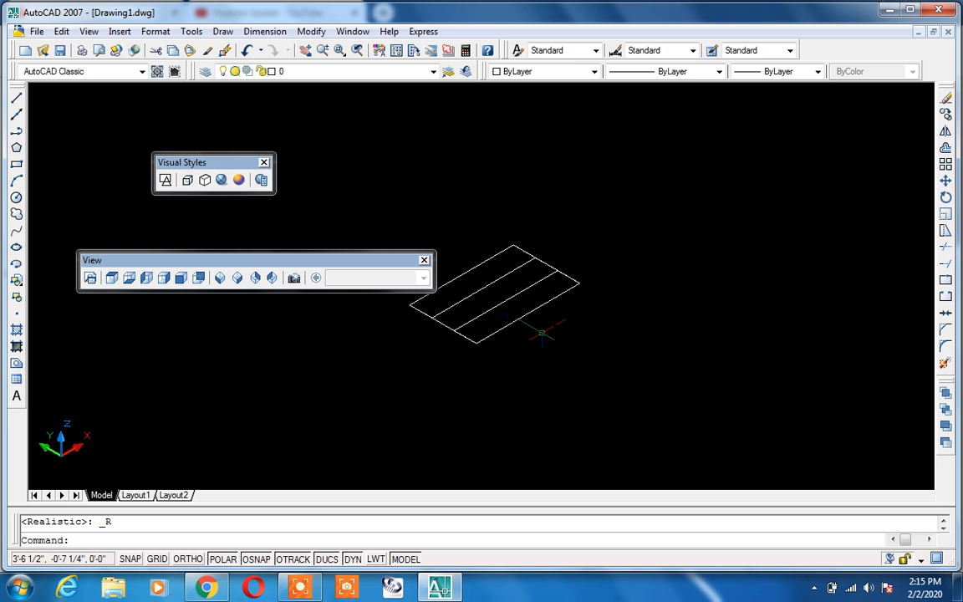
- Set the uniform background color for the 3D parallel projection context to Black and apply the drawing options
{"action": "type", "text": "op"}
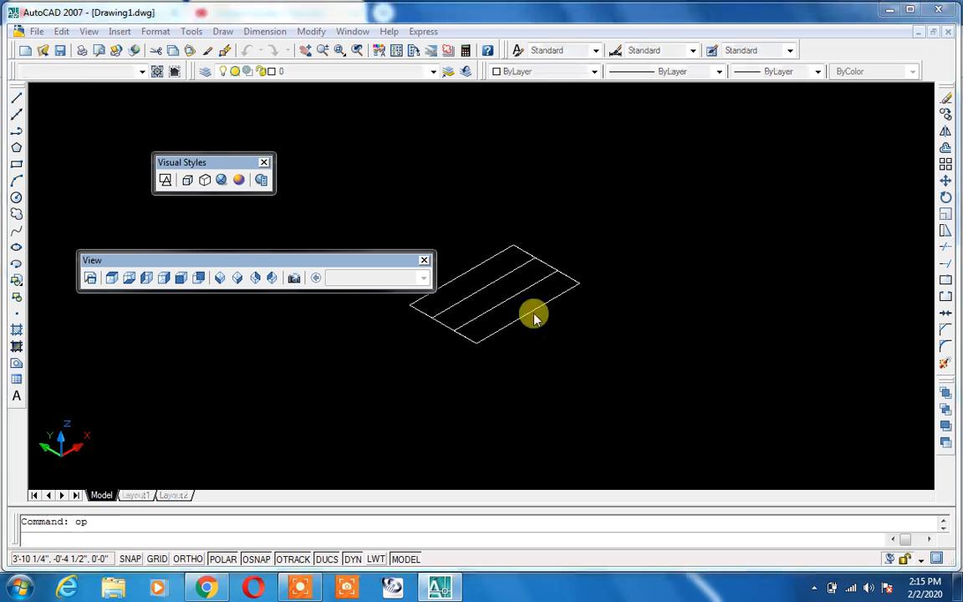
{"action": "key", "text": "Return"}
{"action": "left_click", "coordinate": [333, 258]}
{"action": "left_click", "coordinate": [580, 147]}
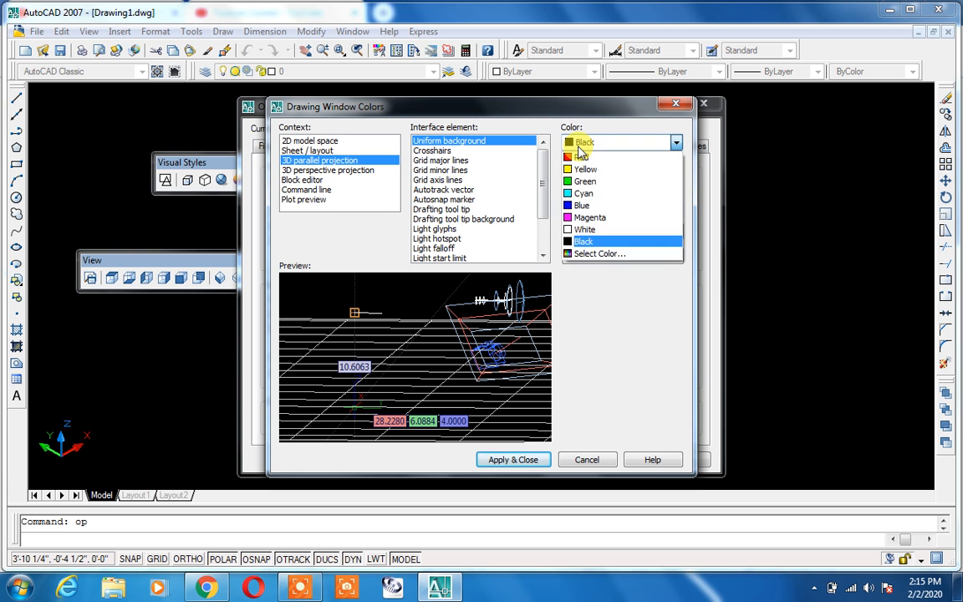
{"action": "left_click", "coordinate": [534, 460]}
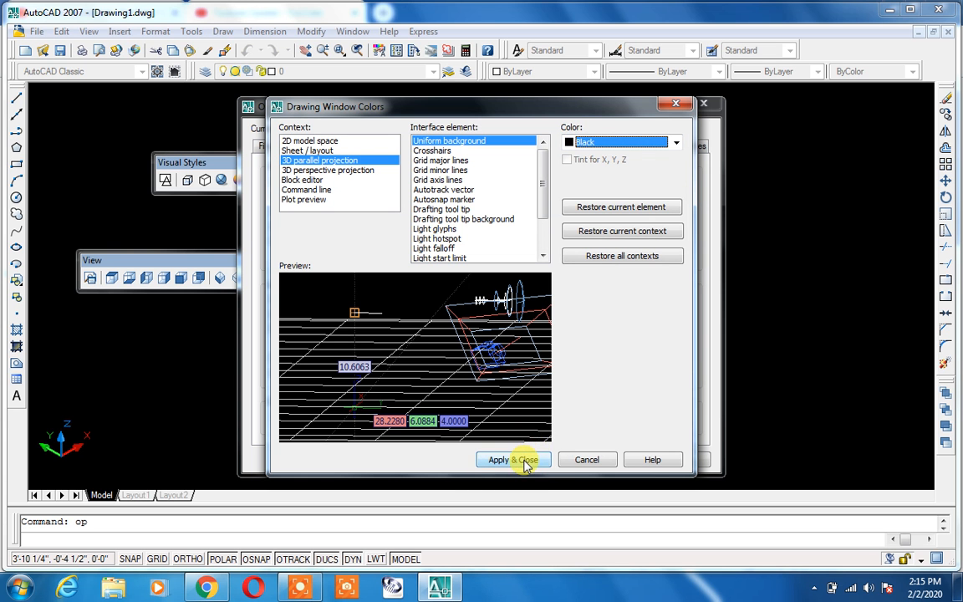
{"action": "left_click", "coordinate": [513, 460]}
{"action": "left_click", "coordinate": [498, 458]}
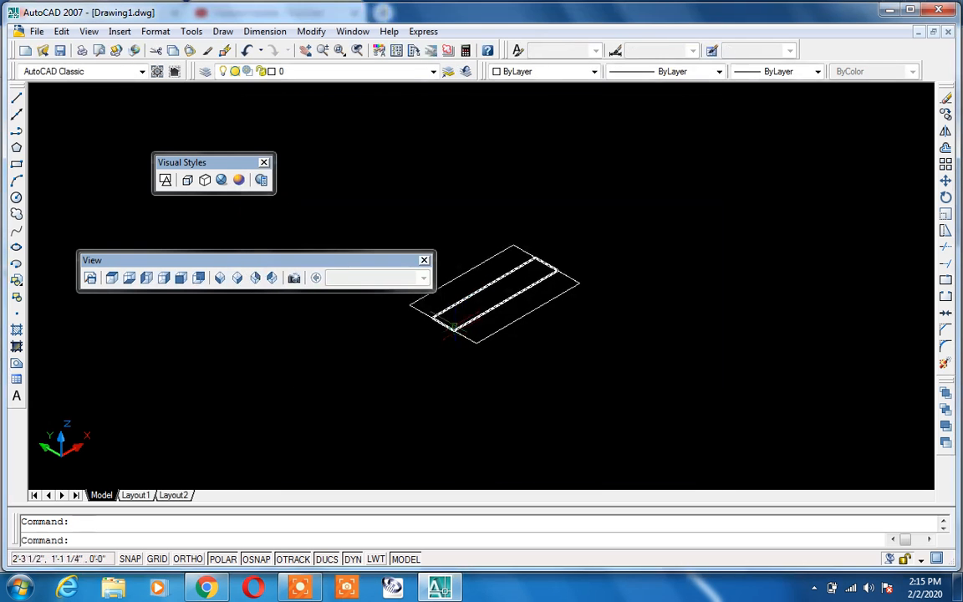
- Extrude the front strip to a height of 10"
{"action": "scroll", "coordinate": [477, 297], "scroll_direction": "up", "scroll_amount": 3}
{"action": "middle_click_drag", "start_coordinate": [608, 404], "coordinate": [643, 430]}
{"action": "scroll", "coordinate": [648, 424], "scroll_direction": "up", "scroll_amount": 2}
{"action": "scroll", "coordinate": [639, 425], "scroll_direction": "down", "scroll_amount": 2}
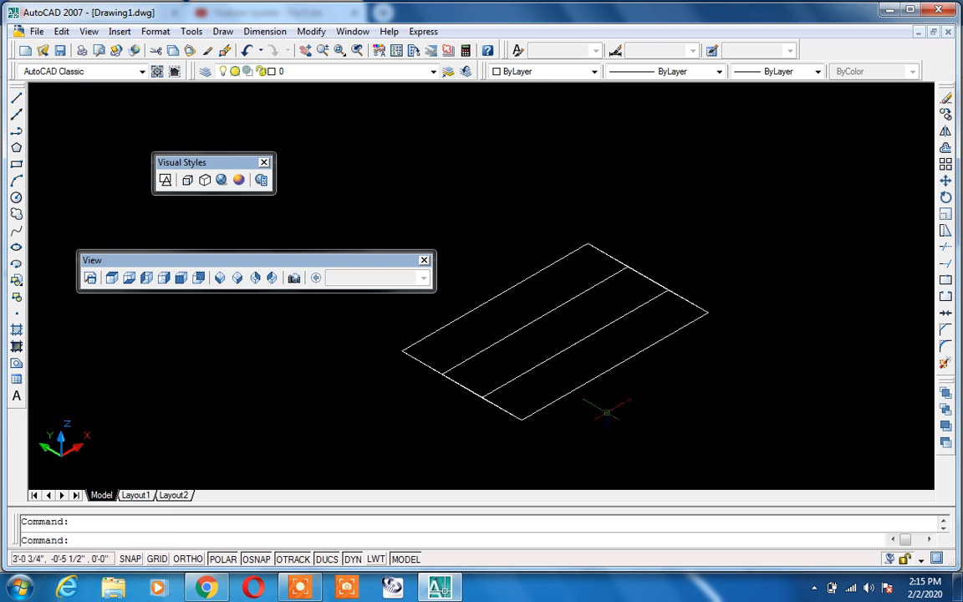
{"action": "type", "text": "ext"}
{"action": "key", "text": "Return"}
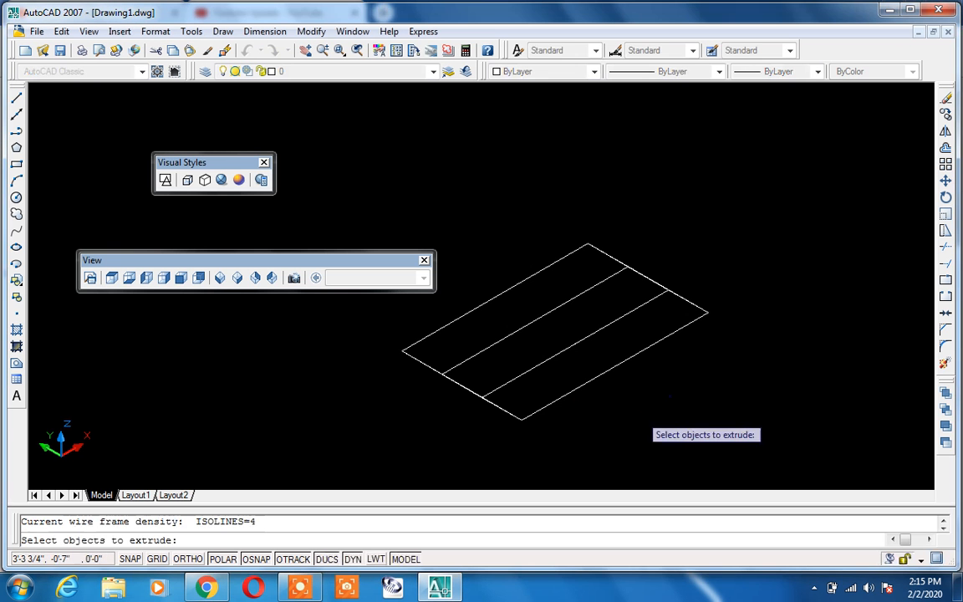
{"action": "left_click", "coordinate": [619, 368]}
{"action": "key", "text": "Return"}
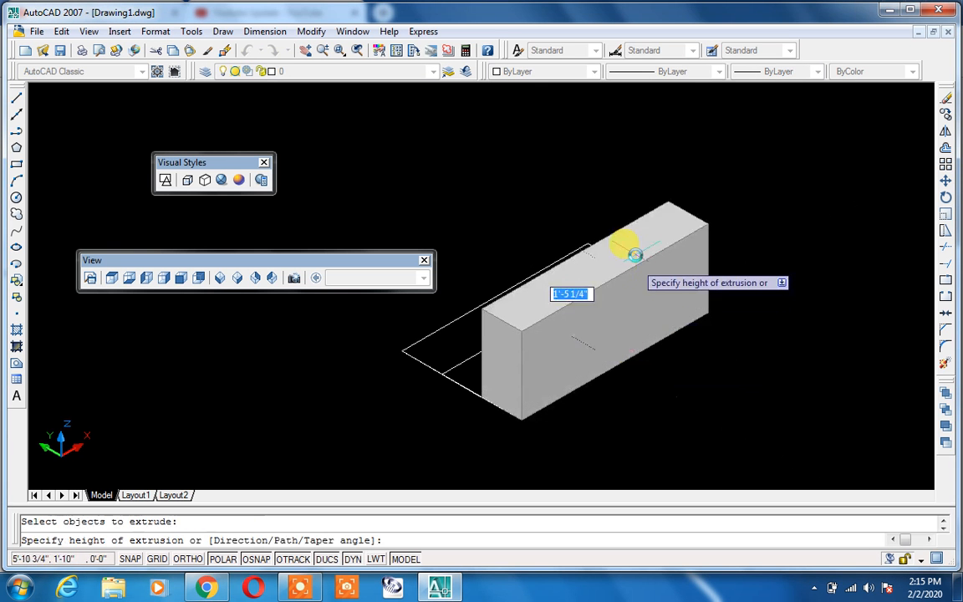
{"action": "type", "text": "10"}
{"action": "key", "text": "Return"}
- Extrude the middle strip to a height of 20"
{"action": "key", "text": "Return"}
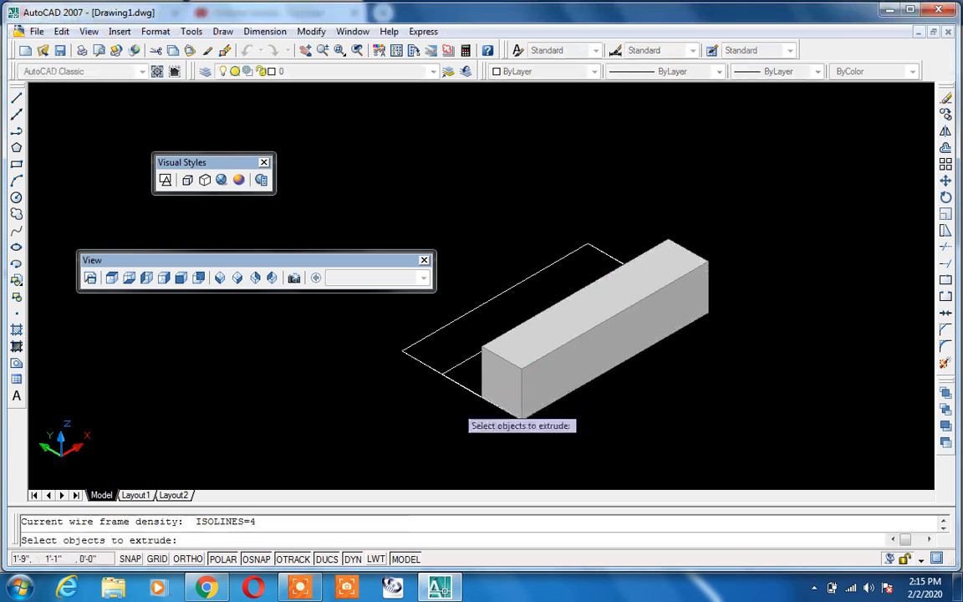
{"action": "left_click", "coordinate": [461, 387]}
{"action": "key", "text": "Return"}
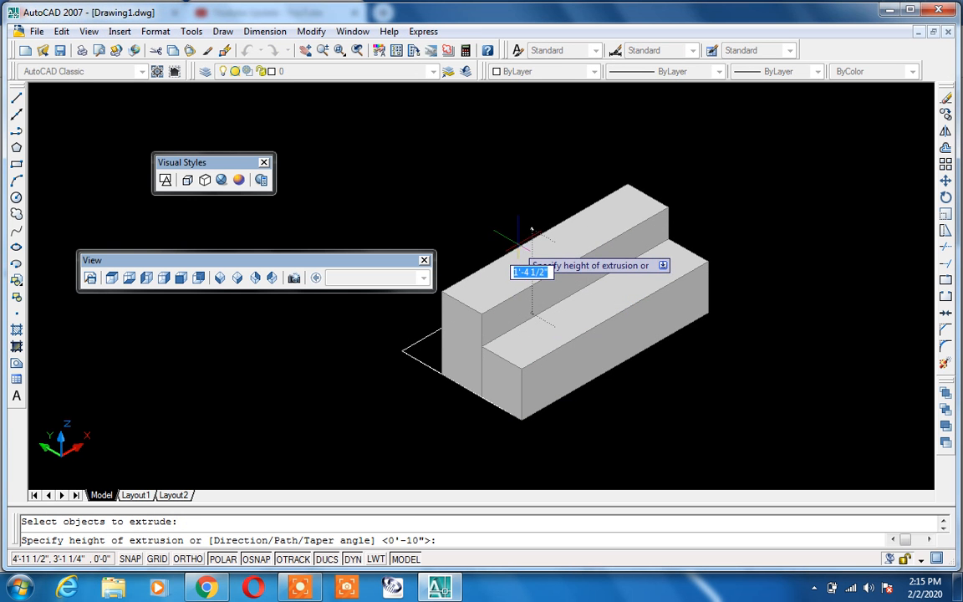
{"action": "type", "text": "20"}
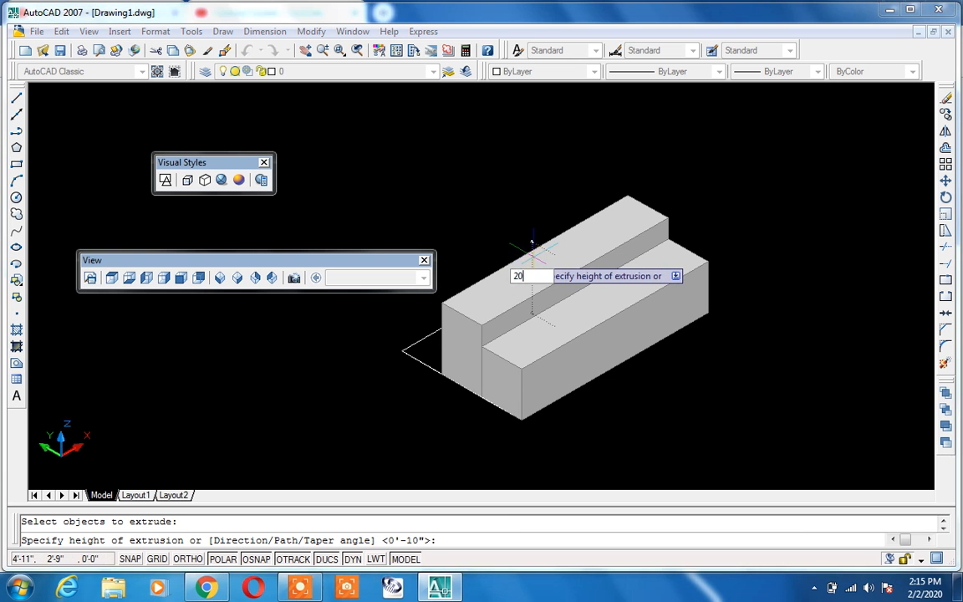
{"action": "key", "text": "Return"}
- Extrude the rear strip to a height of 30" and delete the extra surface covering the end of the steps
{"action": "key", "text": "Return"}
{"action": "left_click", "coordinate": [428, 368]}
{"action": "left_click", "coordinate": [364, 366]}
{"action": "key", "text": "Return"}
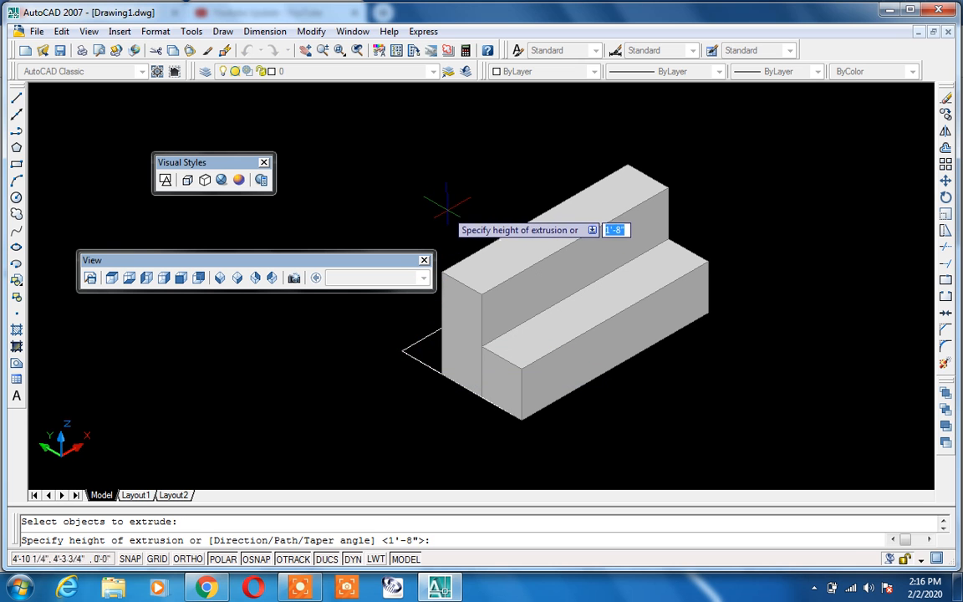
{"action": "type", "text": "30"}
{"action": "key", "text": "Return"}
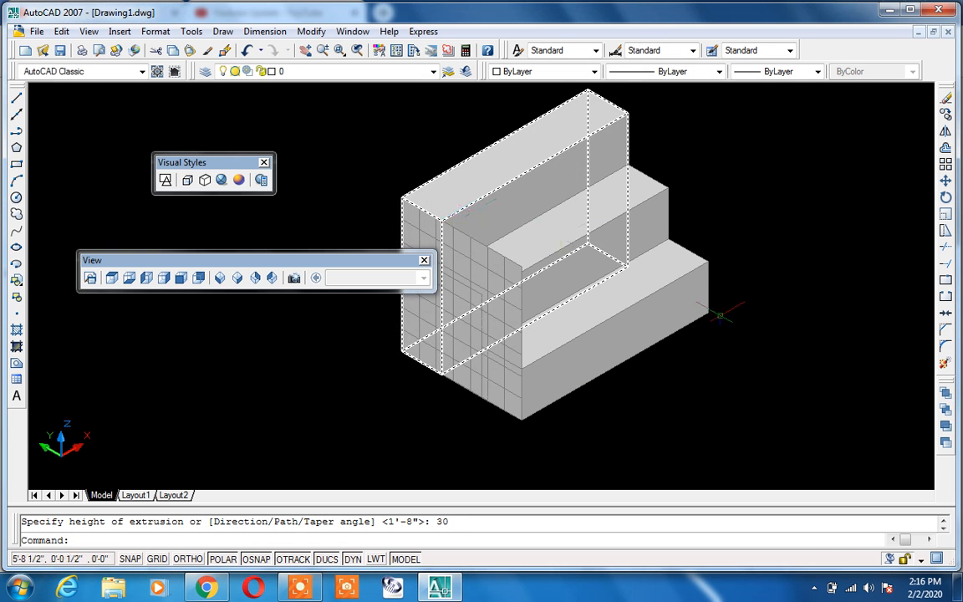
{"action": "left_click", "coordinate": [499, 390]}
{"action": "key", "text": "Delete"}
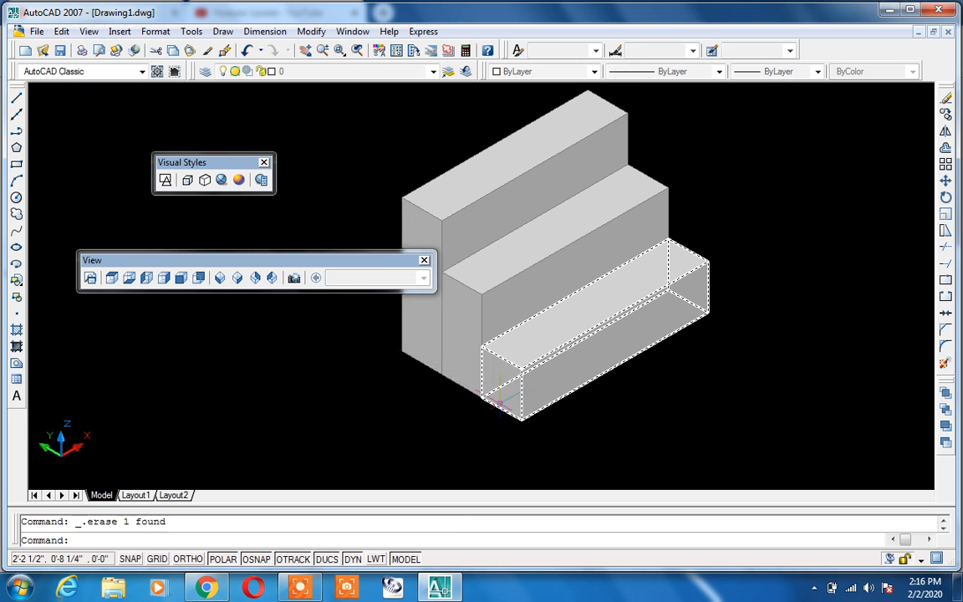
- Draw a diagonal line on the end face from the base corner between the first two steps to about 1'-7 3/4" up the rear edge
{"action": "middle_click_drag", "start_coordinate": [359, 400], "coordinate": [490, 359], "text": "shift"}
{"action": "scroll", "coordinate": [552, 356], "scroll_direction": "up", "scroll_amount": 2}
{"action": "left_click", "coordinate": [606, 391]}
{"action": "key", "text": "Escape"}
{"action": "type", "text": "l"}
{"action": "key", "text": "Return"}
{"action": "left_click", "coordinate": [592, 400]}
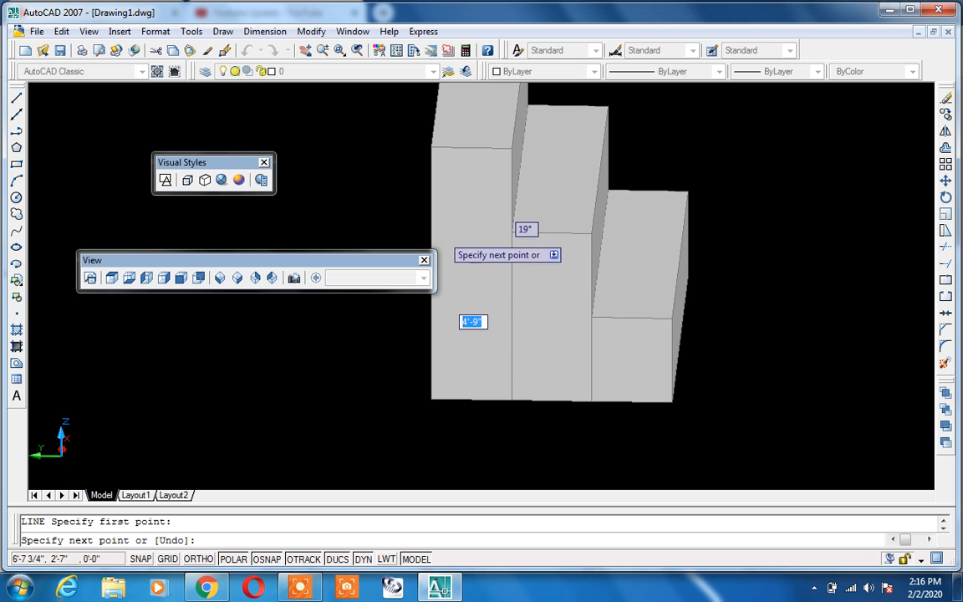
{"action": "left_click", "coordinate": [431, 236]}
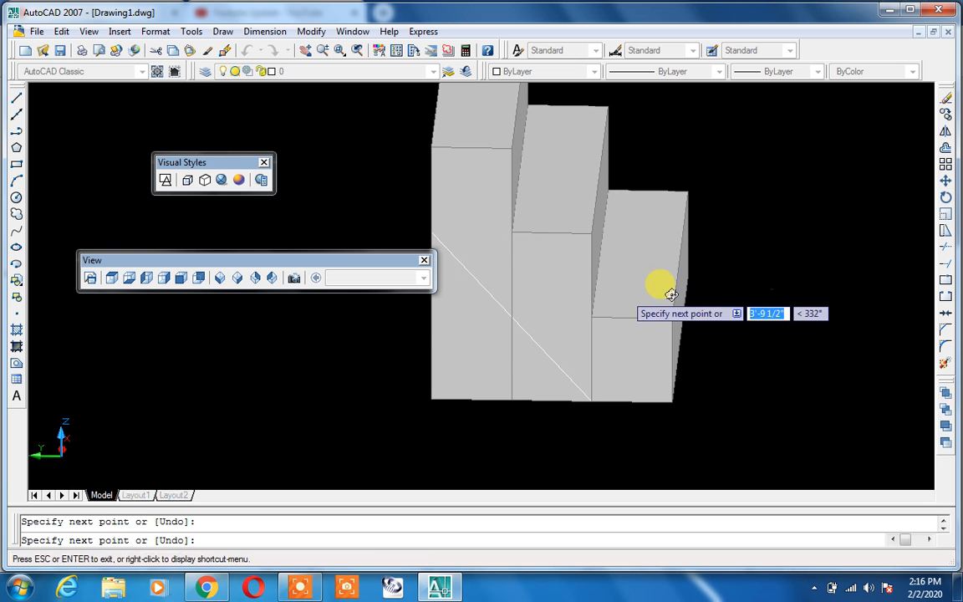
- Continue the line 3'-6" horizontally across the back face and diagonally down to the matching base corner on the opposite end
{"action": "middle_click_drag", "start_coordinate": [671, 294], "coordinate": [844, 302], "text": "shift"}
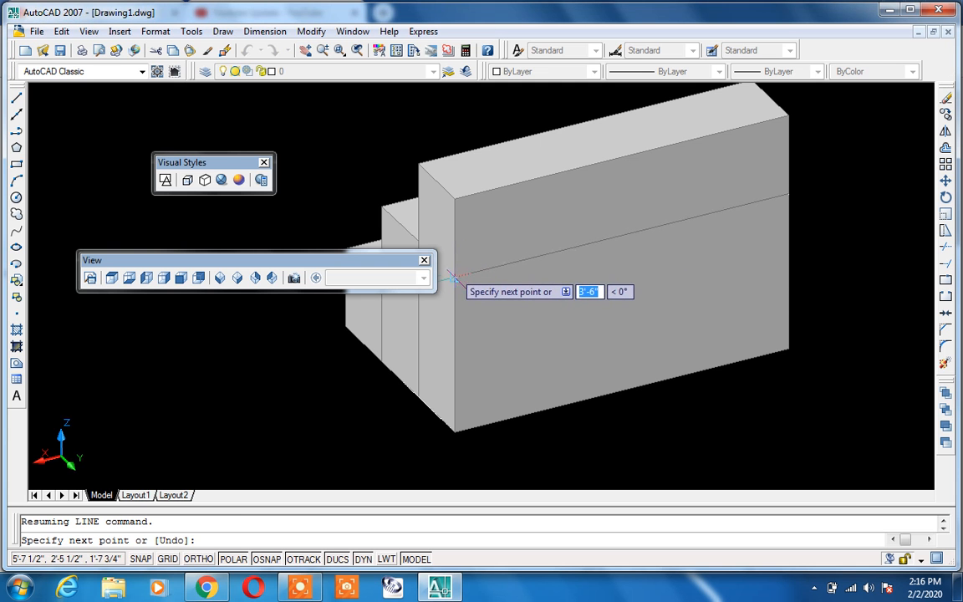
{"action": "left_click", "coordinate": [429, 298]}
{"action": "middle_click_drag", "start_coordinate": [430, 298], "coordinate": [629, 328], "text": "shift"}
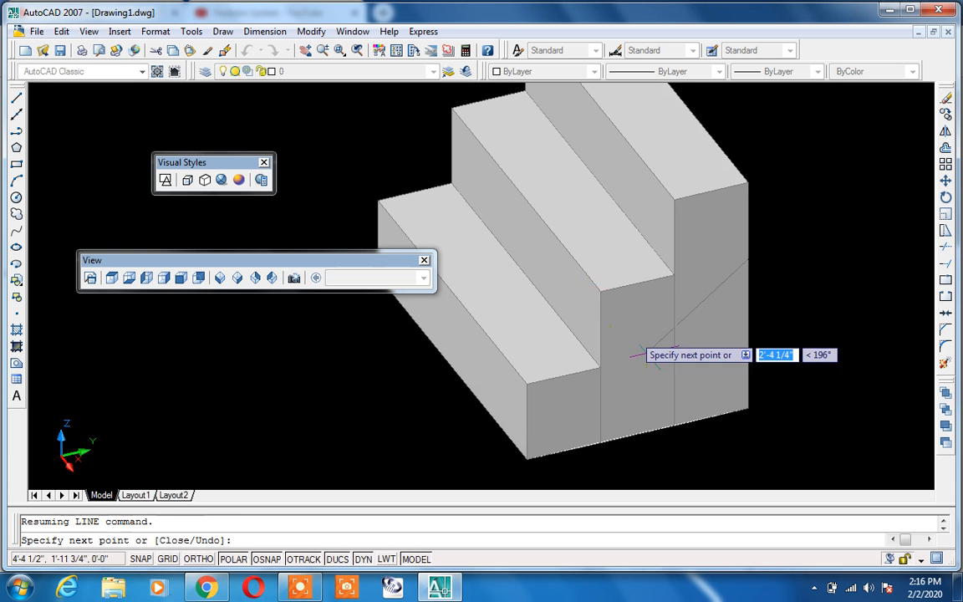
{"action": "left_click", "coordinate": [597, 440]}
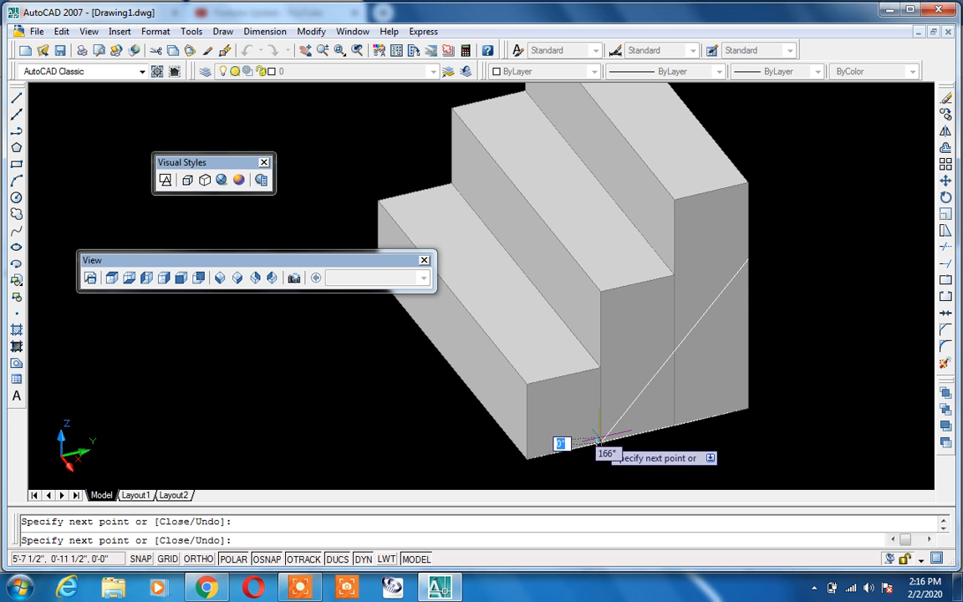
{"action": "key", "text": "Return"}
- Display the Modeling tools for working on the staircase solids
{"action": "middle_click_drag", "start_coordinate": [697, 367], "coordinate": [584, 333], "text": "shift"}
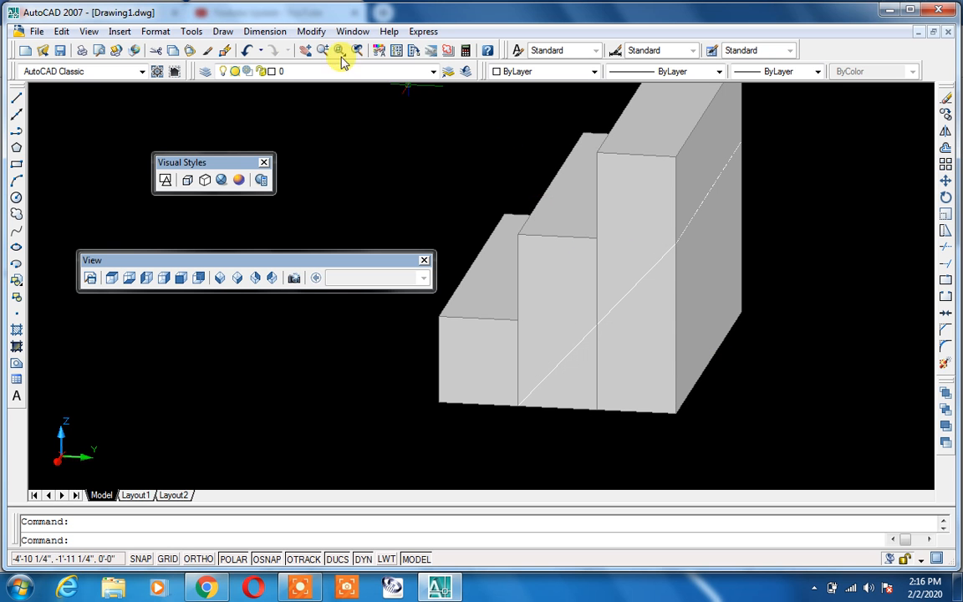
{"action": "right_click", "coordinate": [302, 49]}
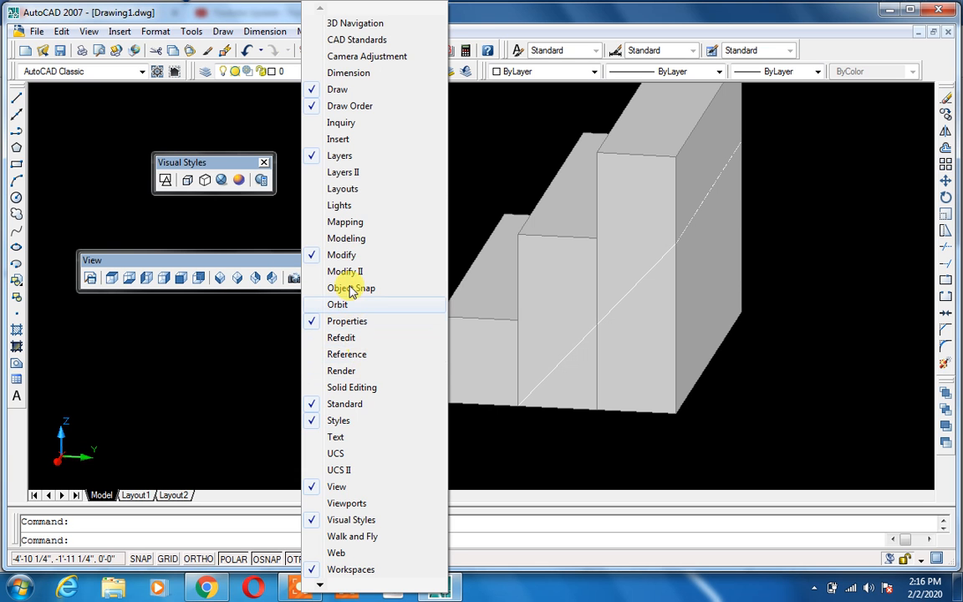
{"action": "left_click", "coordinate": [351, 240]}
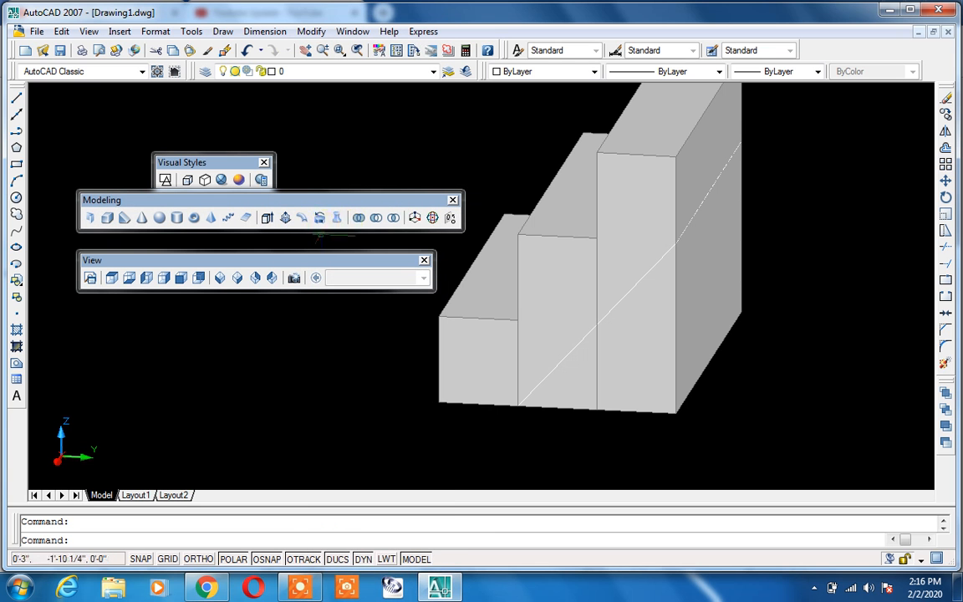
{"action": "left_click", "coordinate": [285, 221]}
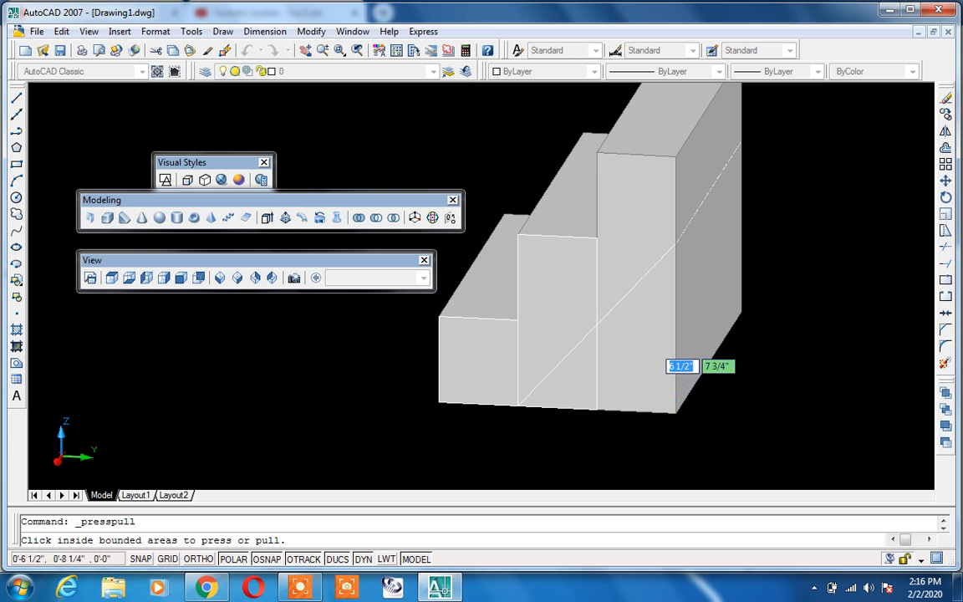
{"action": "scroll", "coordinate": [641, 321], "scroll_direction": "down", "scroll_amount": 2}
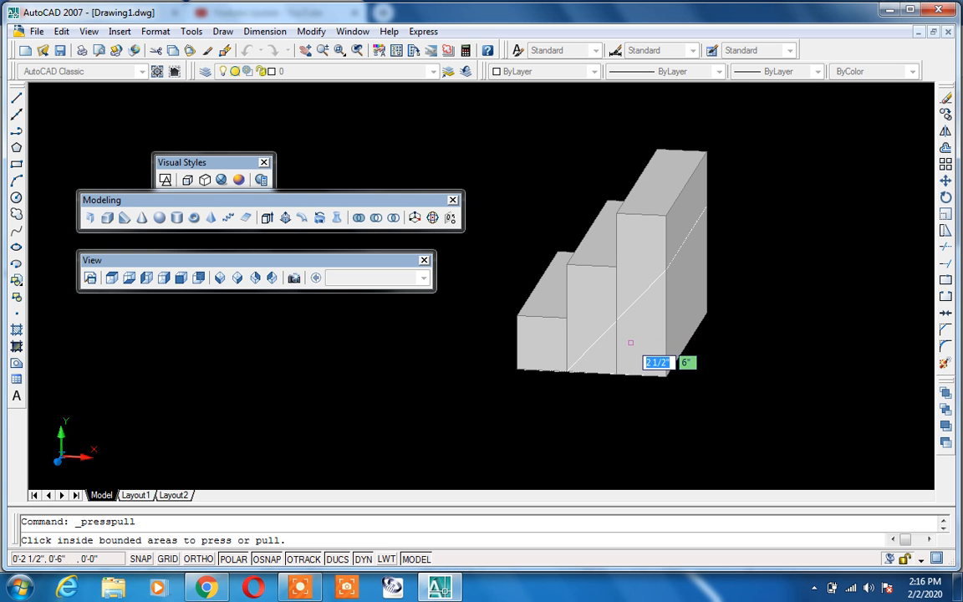
{"action": "middle_click_drag", "start_coordinate": [620, 358], "coordinate": [667, 390], "text": "shift"}
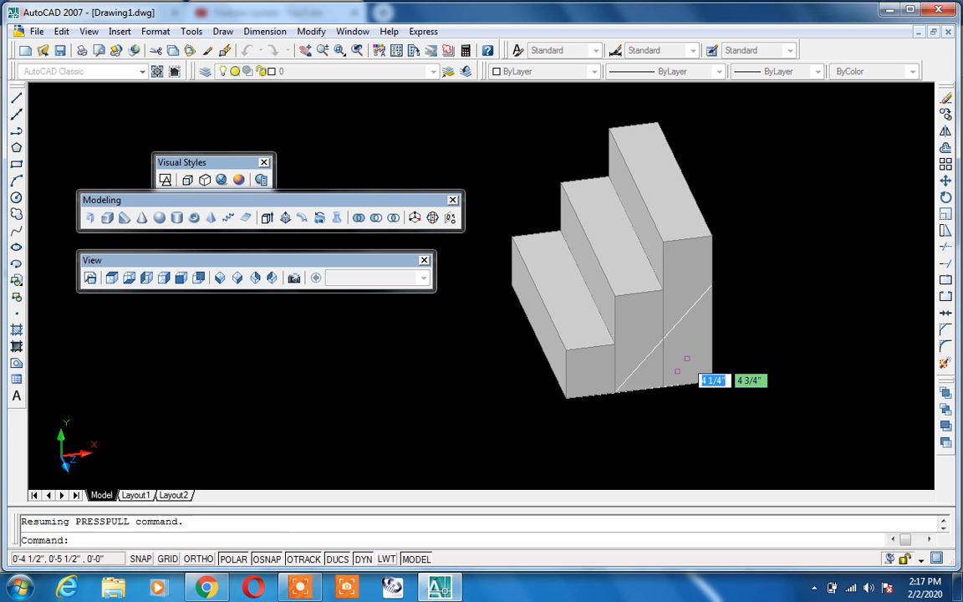
{"action": "left_click", "coordinate": [704, 354]}
{"action": "middle_click_drag", "start_coordinate": [705, 354], "coordinate": [619, 368], "text": "shift"}
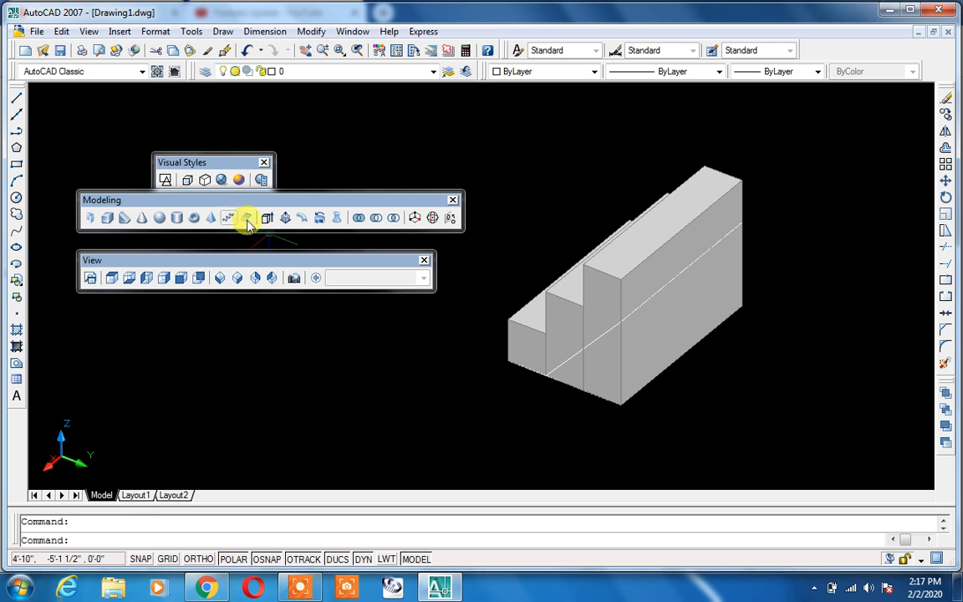
- Presspull the area below the diagonal on the rear step's end face through the stair's full width to cut it away
{"action": "left_click", "coordinate": [284, 218]}
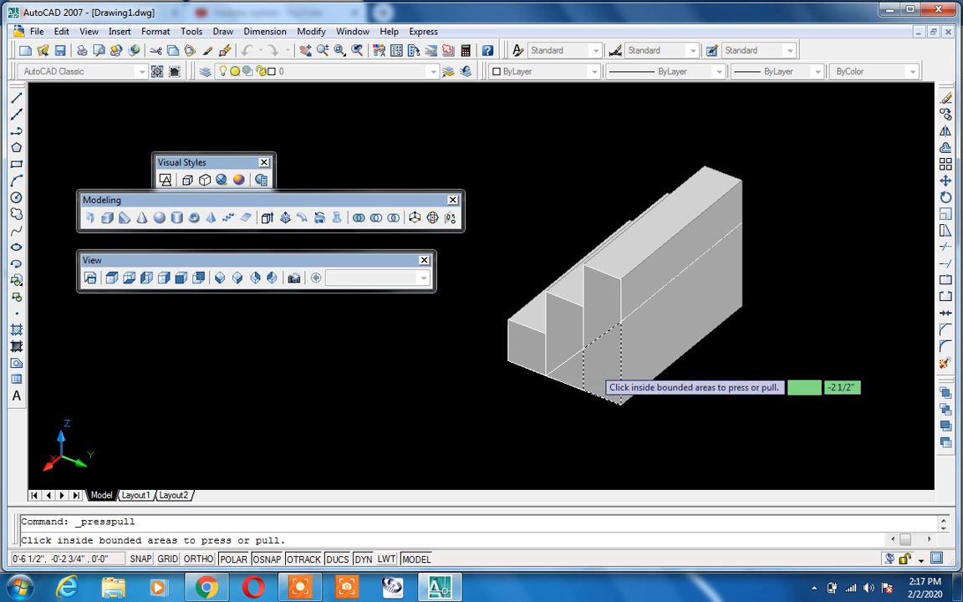
{"action": "left_click", "coordinate": [603, 362]}
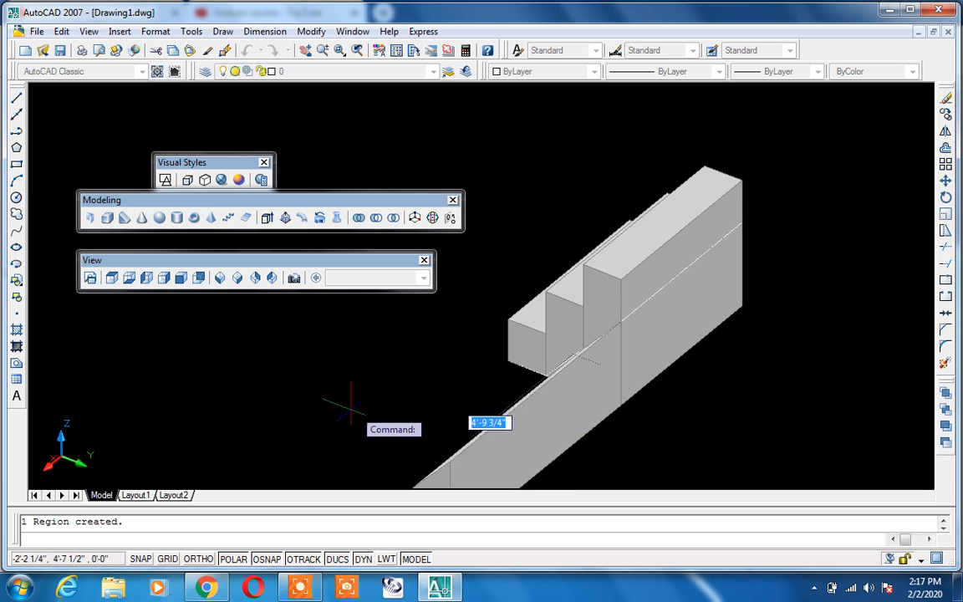
{"action": "left_click", "coordinate": [886, 261]}
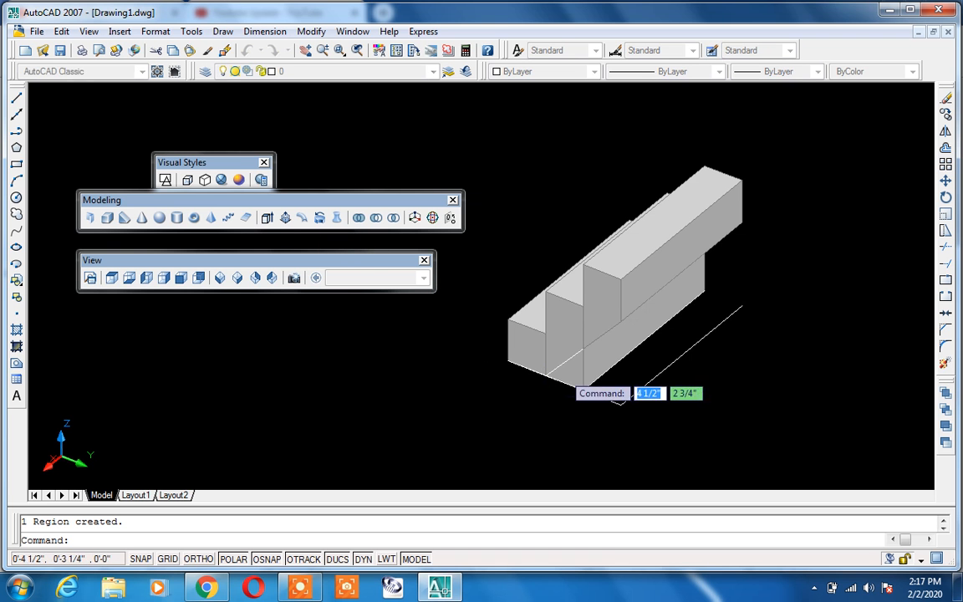
- Try to Presspull the triangular area below the diagonal on the middle step outward from the end face
{"action": "left_click", "coordinate": [565, 366], "text": "ctrl+alt"}
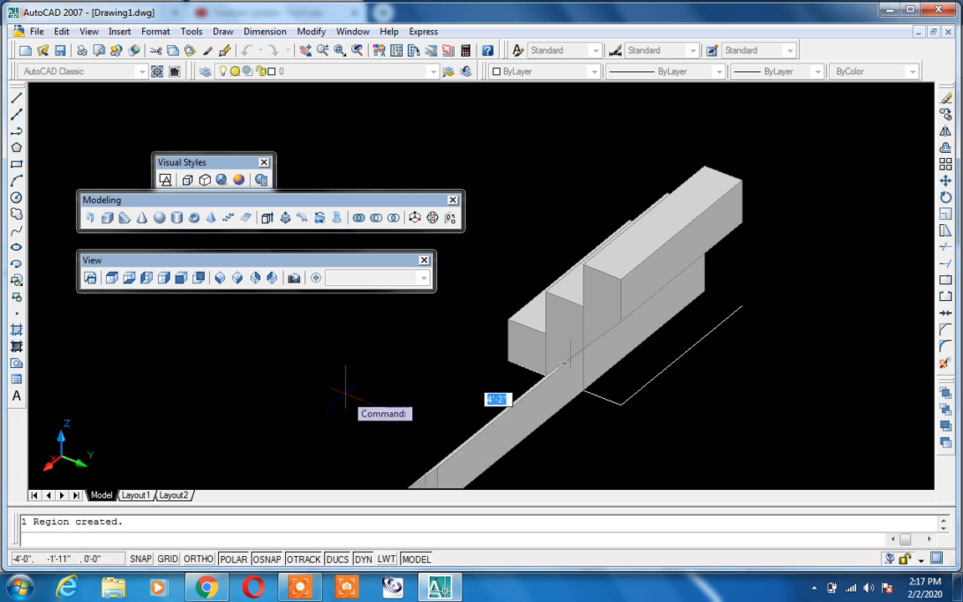
{"action": "left_click", "coordinate": [343, 391]}
{"action": "middle_click_drag", "start_coordinate": [532, 401], "coordinate": [574, 244]}
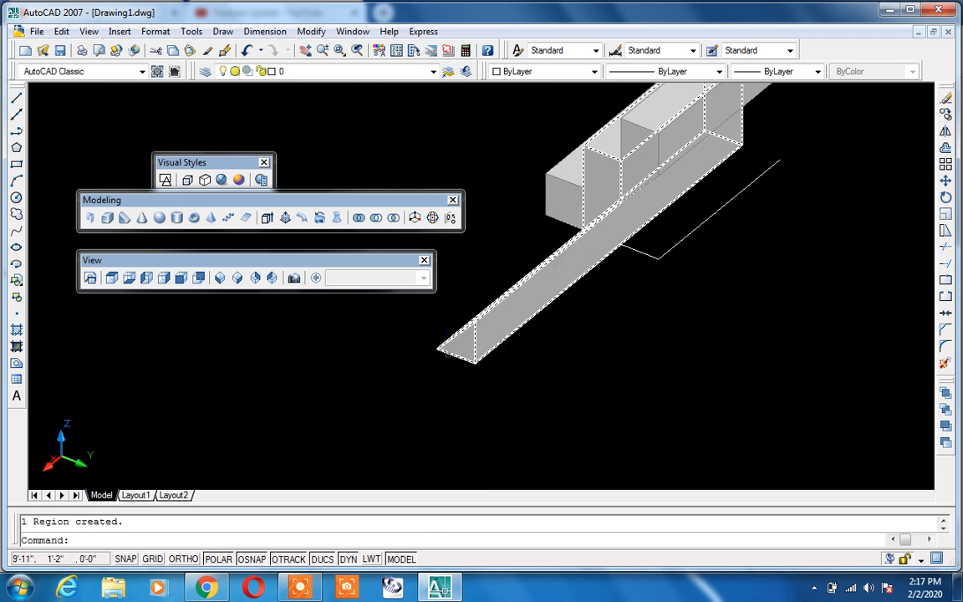
{"action": "mouse_move", "coordinate": [400, 362]}
{"action": "middle_mouse_down", "text": "shift"}
{"action": "mouse_move", "coordinate": [511, 381]}
{"action": "mouse_move", "coordinate": [443, 368]}
{"action": "middle_mouse_up", "text": "shift"}
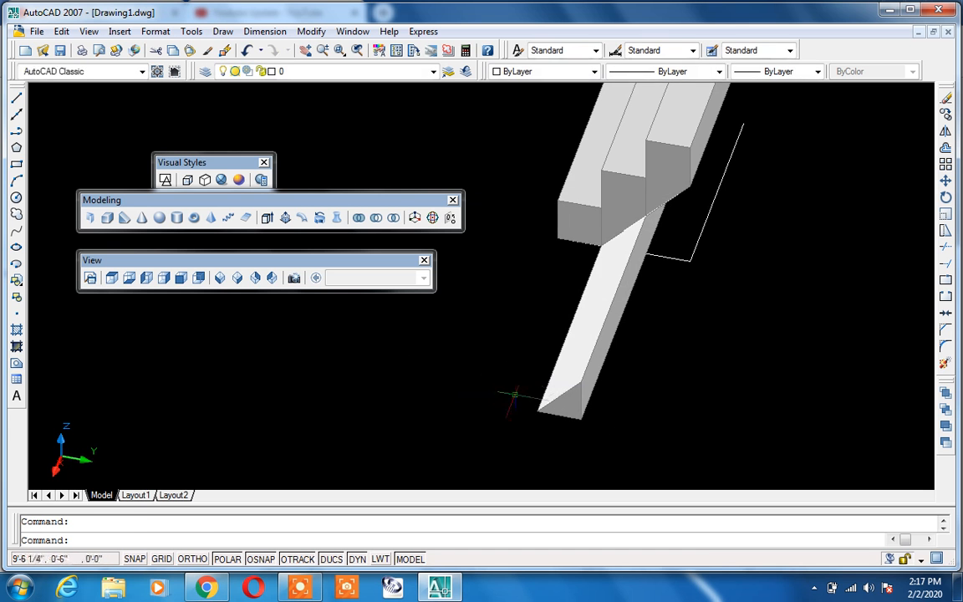
- Undo the outward pull of the middle step's triangular area
{"action": "key", "text": "ctrl+z"}
{"action": "key", "text": "ctrl+z"}
{"action": "key", "text": "ctrl+z"}
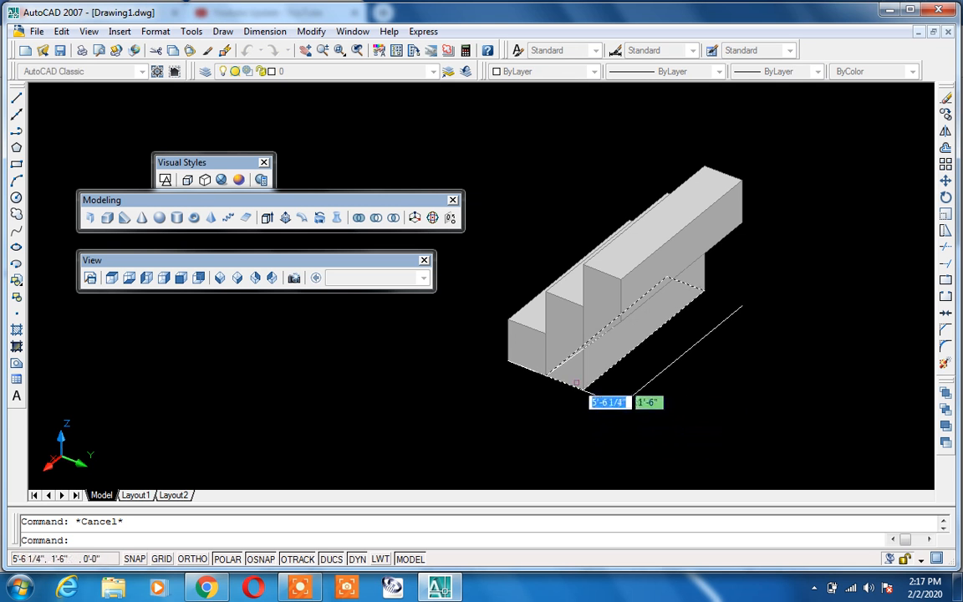
- Presspull the triangular area below the middle step's diagonal inward through the stair's full width to cut it away
{"action": "left_click", "coordinate": [575, 378], "text": "ctrl+alt"}
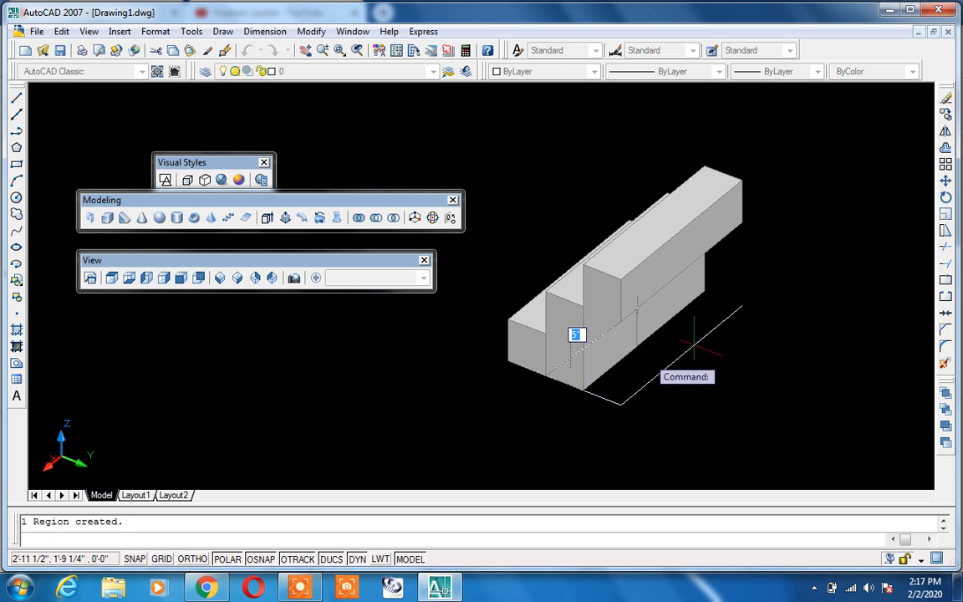
{"action": "left_click", "coordinate": [850, 276]}
- Union the three step solids into a single staircase solid
{"action": "middle_click_drag", "start_coordinate": [695, 334], "coordinate": [445, 269], "text": "shift"}
{"action": "scroll", "coordinate": [686, 313], "scroll_direction": "up", "scroll_amount": 2}
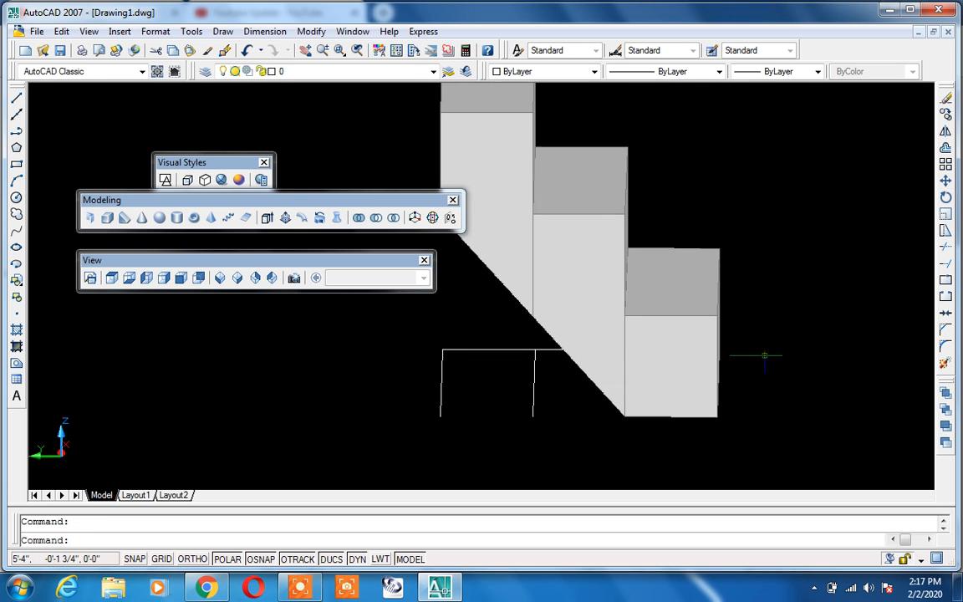
{"action": "type", "text": "union"}
{"action": "key", "text": "Return"}
{"action": "left_click", "coordinate": [648, 306]}
{"action": "left_click", "coordinate": [611, 276]}
{"action": "key", "text": "Return"}
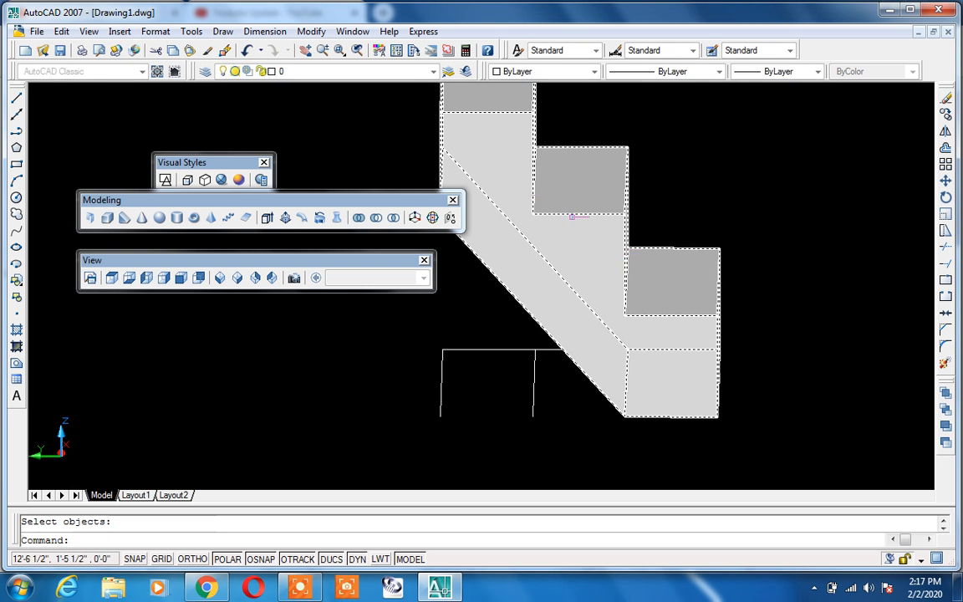
{"action": "middle_click_drag", "start_coordinate": [646, 290], "coordinate": [554, 324], "text": "shift"}
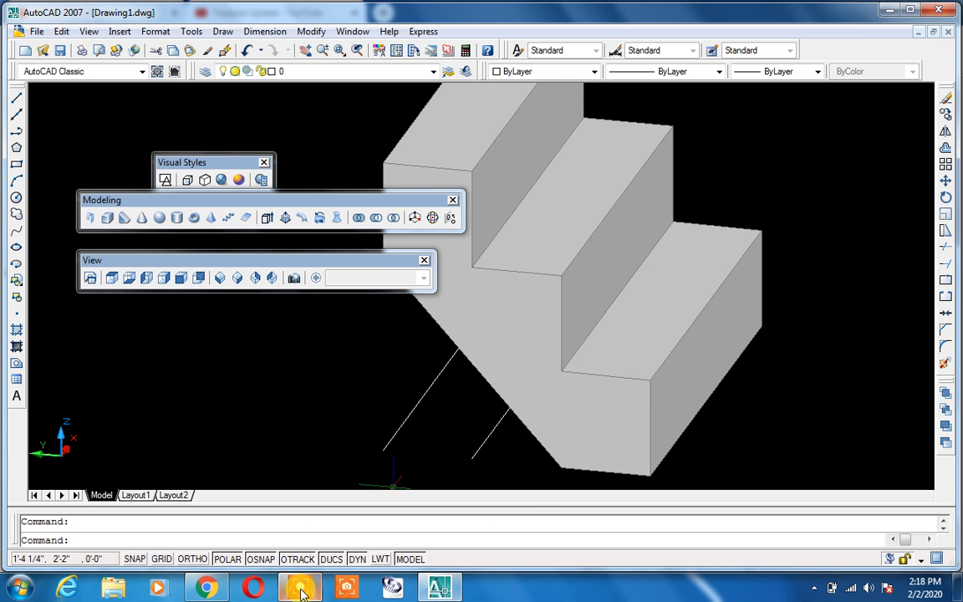
- Switch to Chrome to show the Youtube Update channel's videos page
{"action": "left_click", "coordinate": [208, 589]}
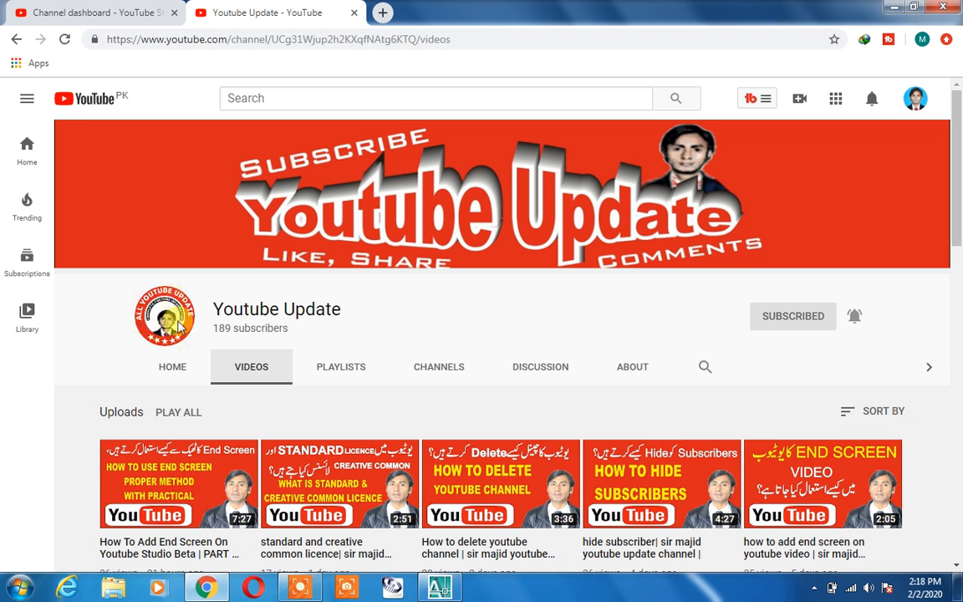